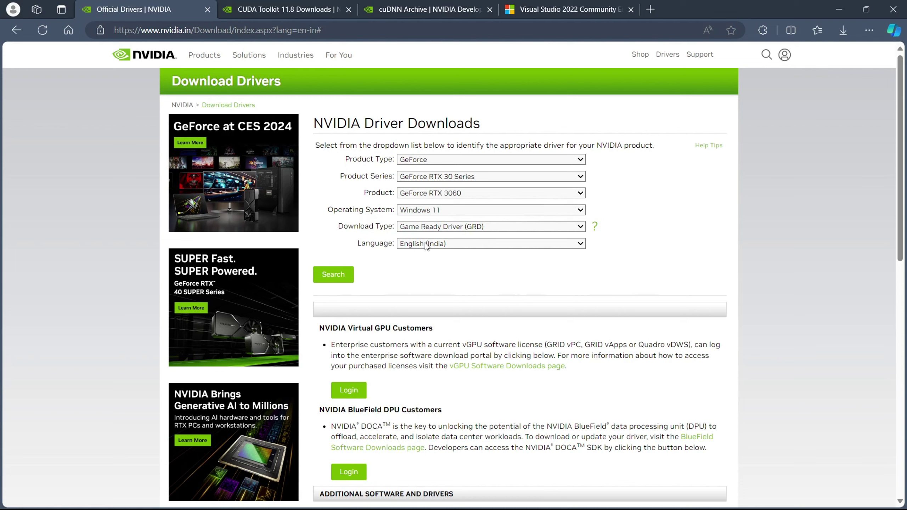
Step: Search for the GeForce RTX 3060 Game Ready Driver for Windows 11, and check the available drivers in GeForce Experience
click(336, 279)
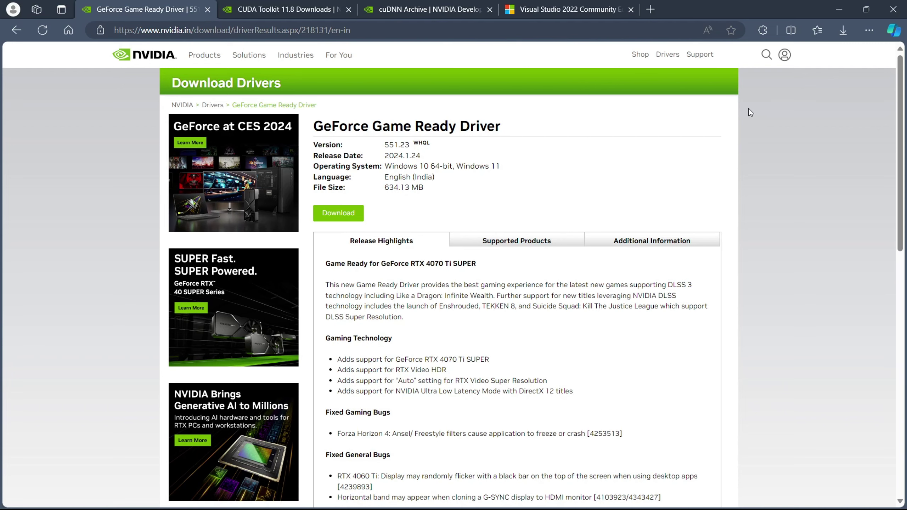
key(super+s)
text(gef)
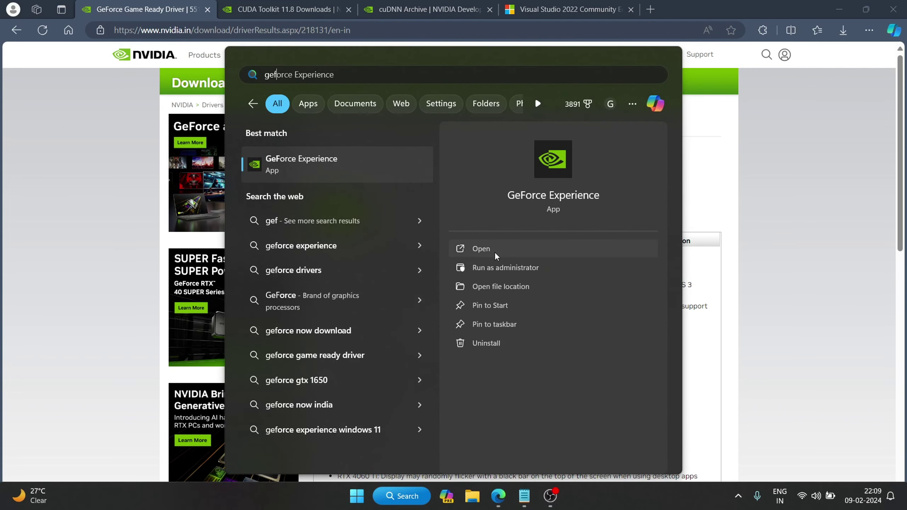
click(481, 249)
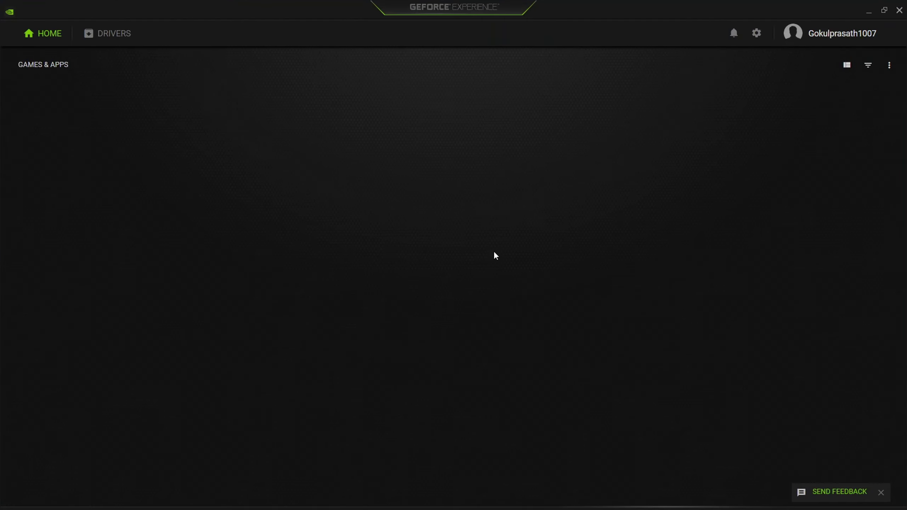
click(107, 33)
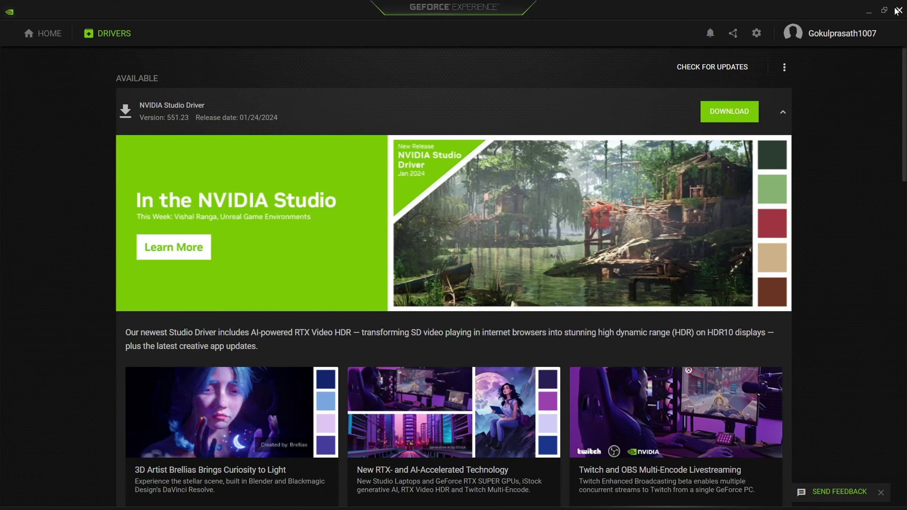
click(897, 10)
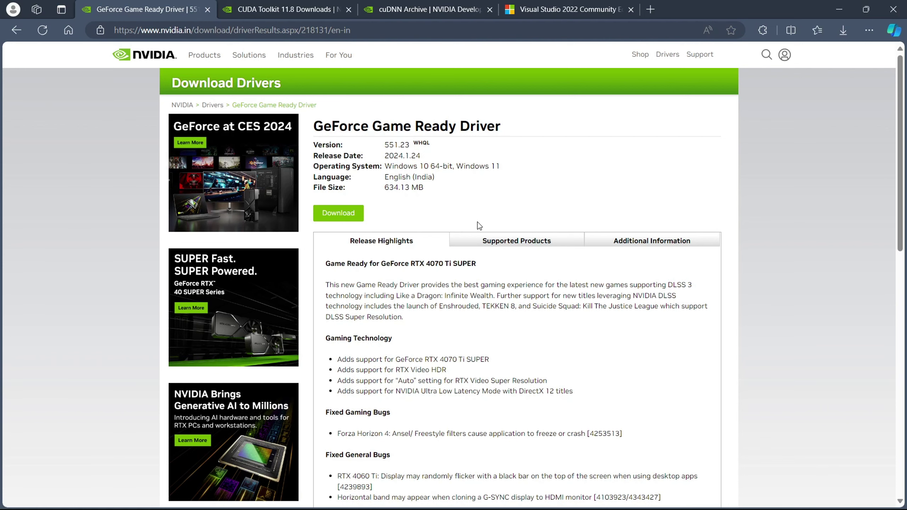
Step: Choose the CUDA Toolkit 11.8 base installer for Windows, x86_64, version 11, exe (local), and request its download
click(299, 7)
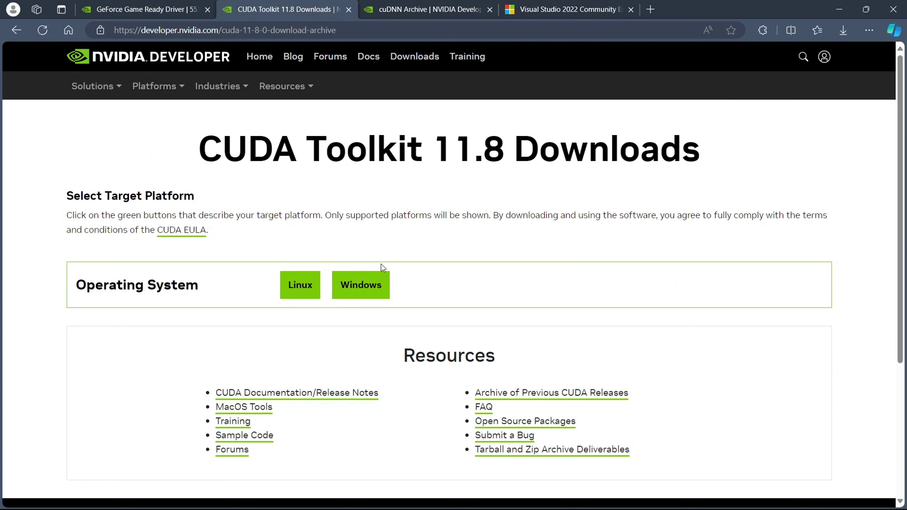
click(378, 282)
scroll(393, 254, down, 2)
click(318, 264)
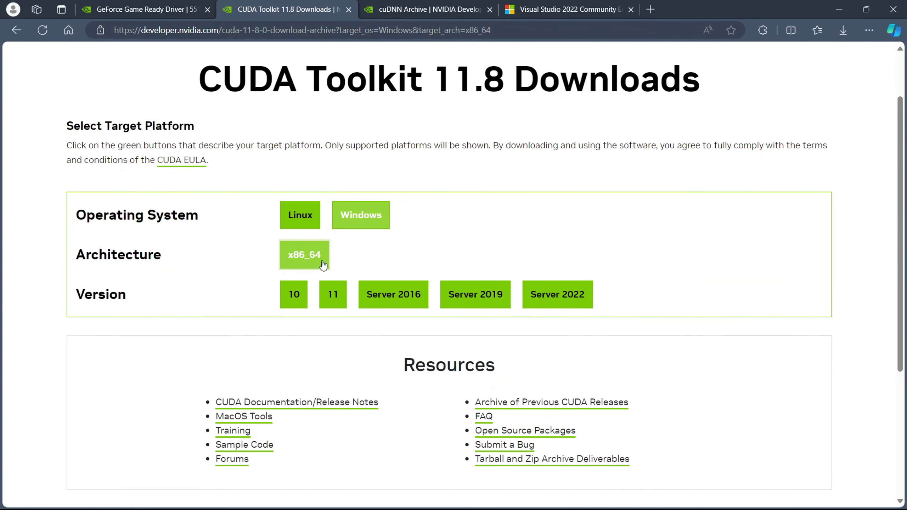
click(334, 298)
click(311, 334)
scroll(745, 398, down, 2)
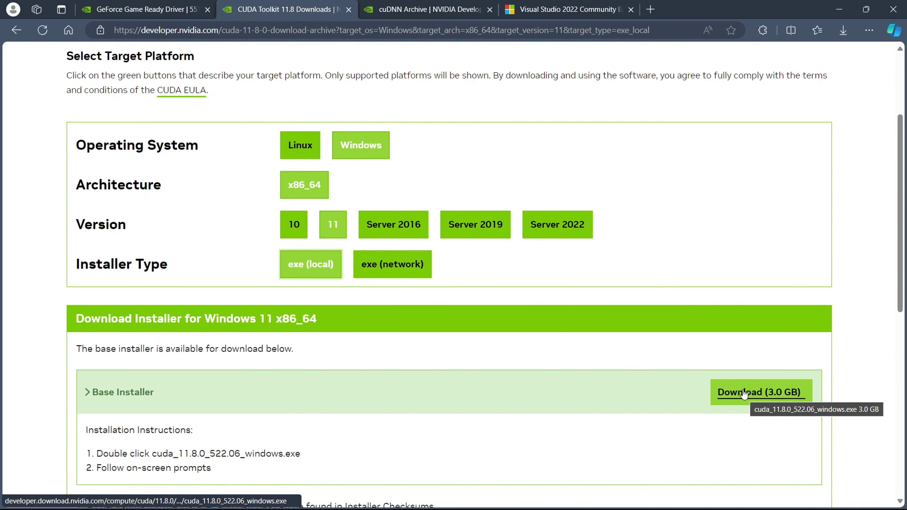
click(754, 390)
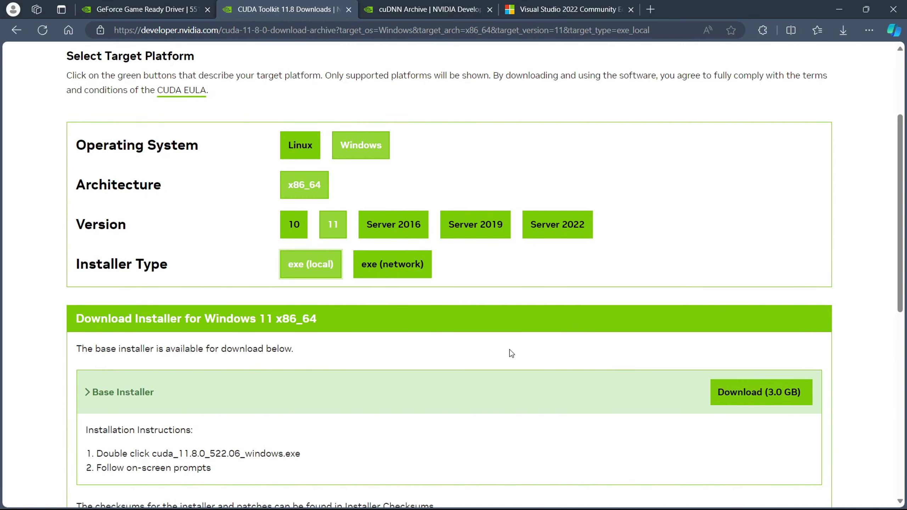
Step: In File Explorer, inspect the CUDA v11.8 folder inside NVIDIA GPU Computing Toolkit under Program Files, and return to the browser
click(386, 501)
double_click(158, 196)
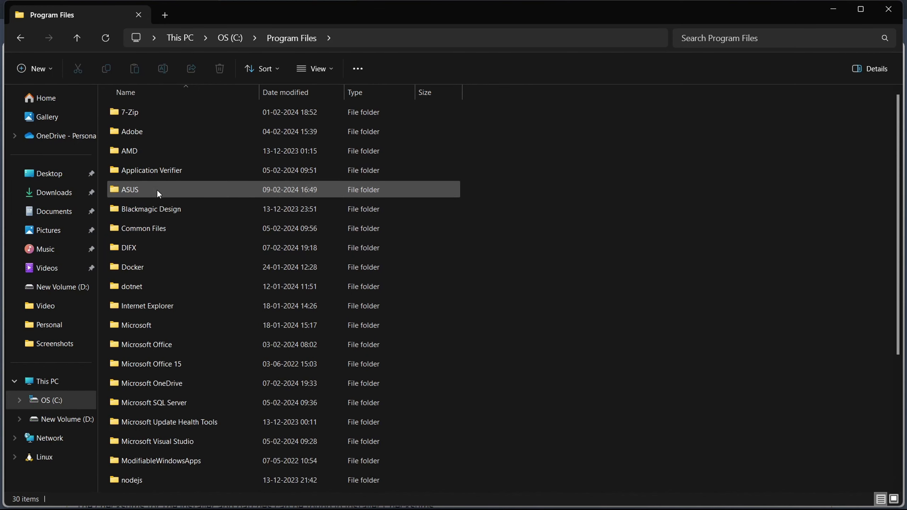
scroll(153, 211, down, 2)
double_click(164, 404)
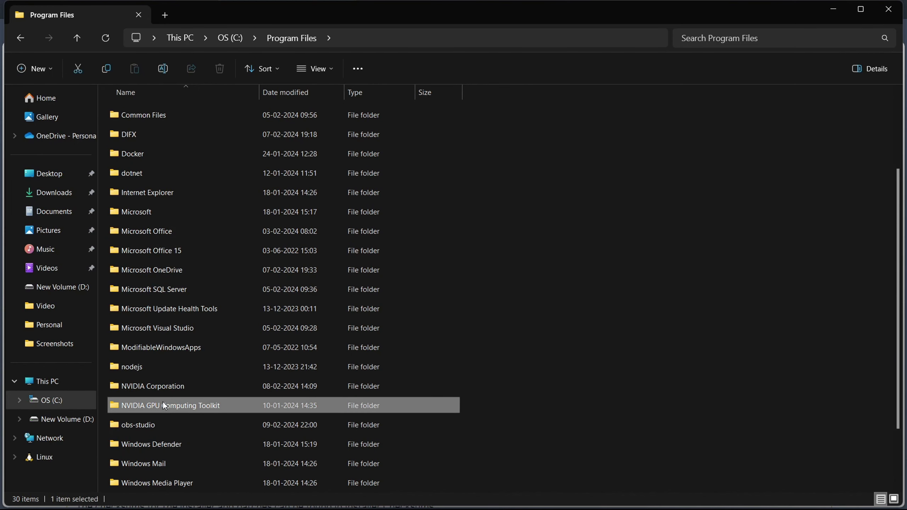
click(161, 119)
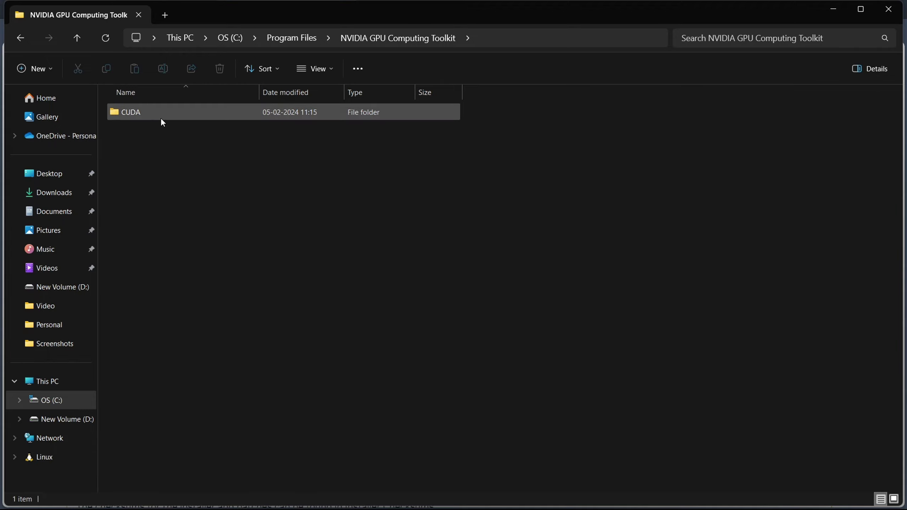
double_click(162, 119)
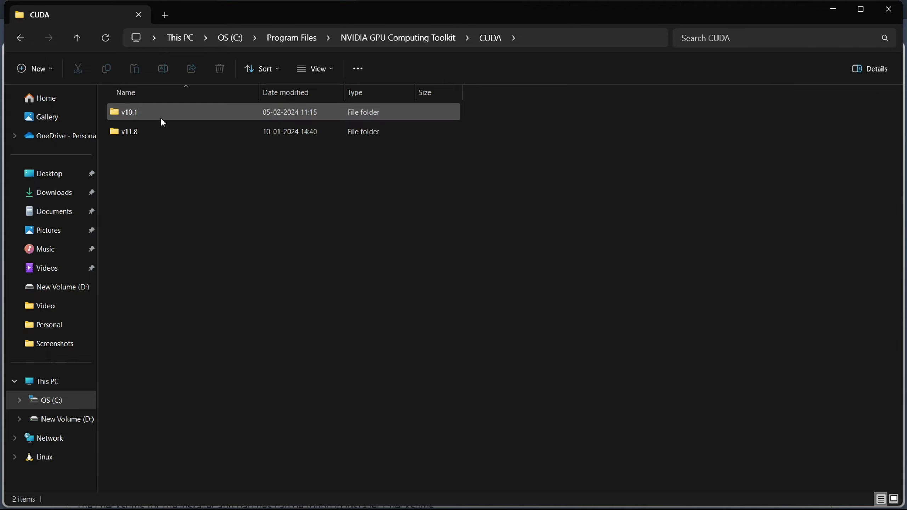
double_click(163, 131)
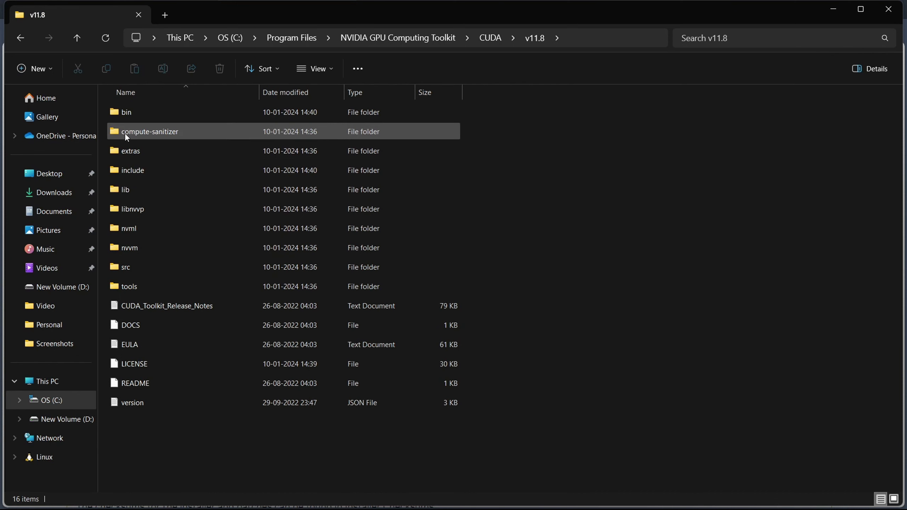
key(alt+Tab)
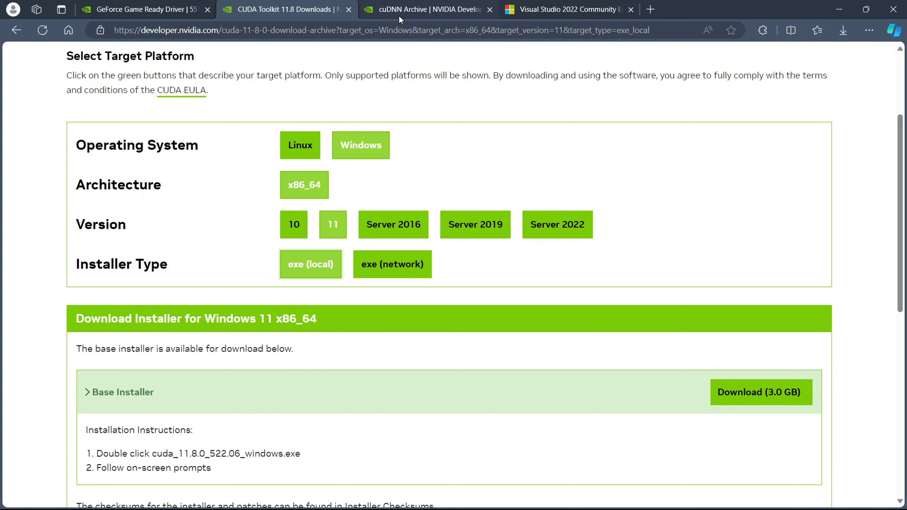
Step: Compare the cuDNN Archive entries with the CUDA Toolkit version on its download page, ending on the archive
mouse_move(400, 15)
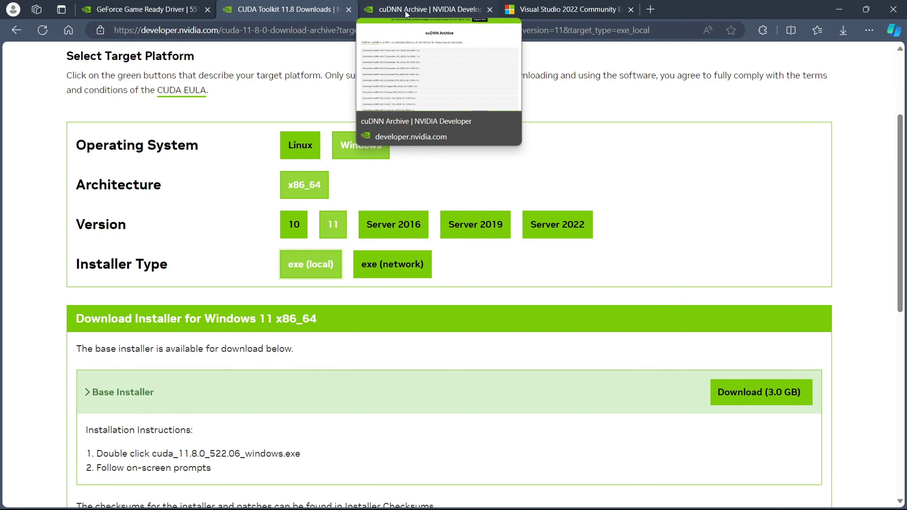
click(404, 13)
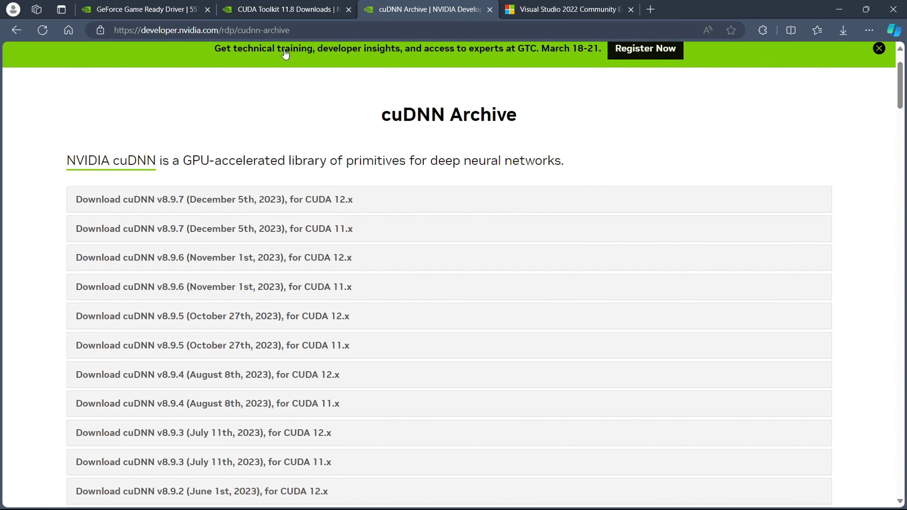
click(301, 5)
scroll(336, 131, up, 4)
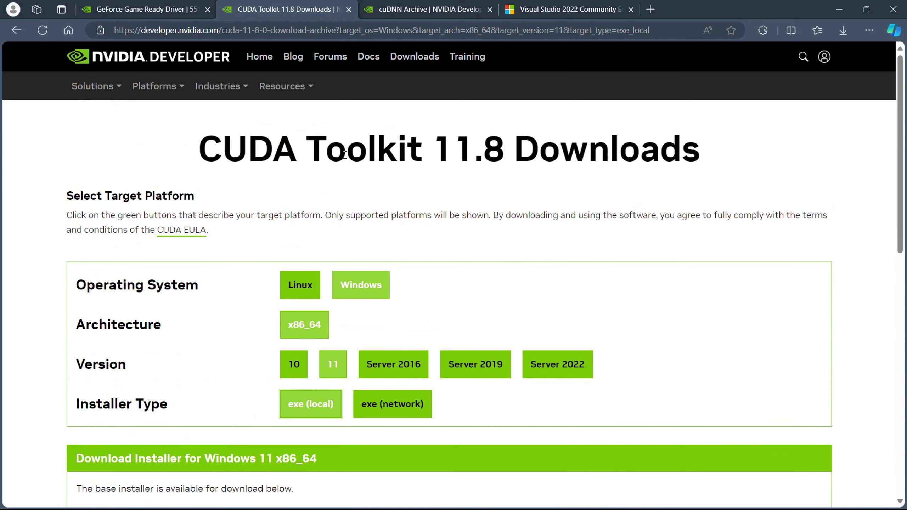
click(448, 5)
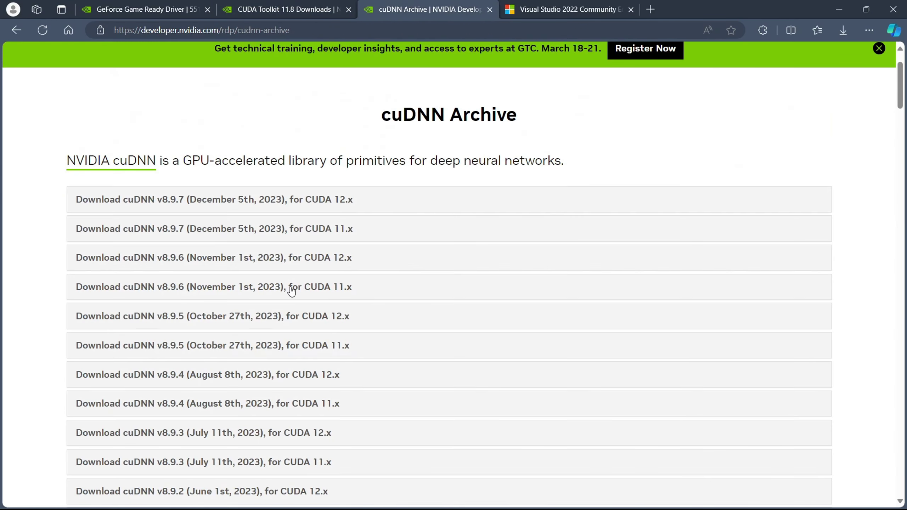
Step: Download the Windows local installer (Zip) of cuDNN v8.9.6 for CUDA 11.x and save it to New Volume (D:)
click(175, 295)
scroll(156, 215, down, 3)
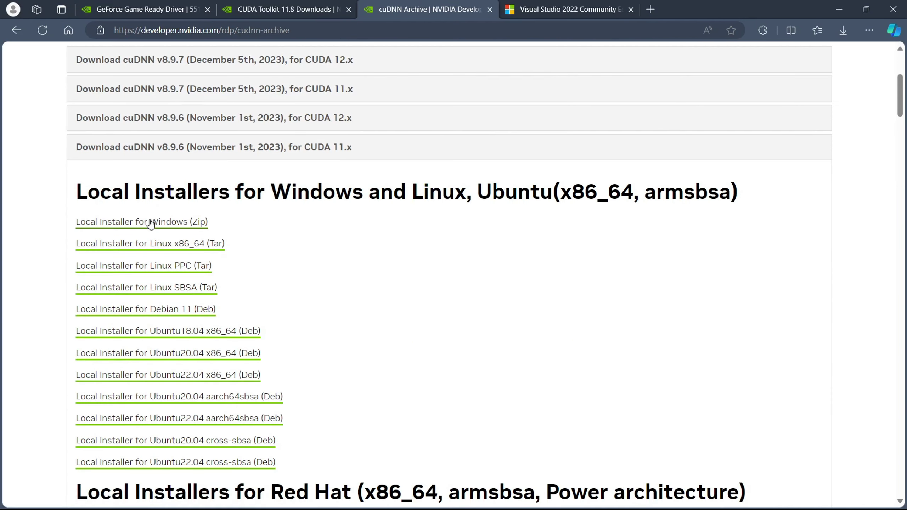
click(165, 229)
click(769, 91)
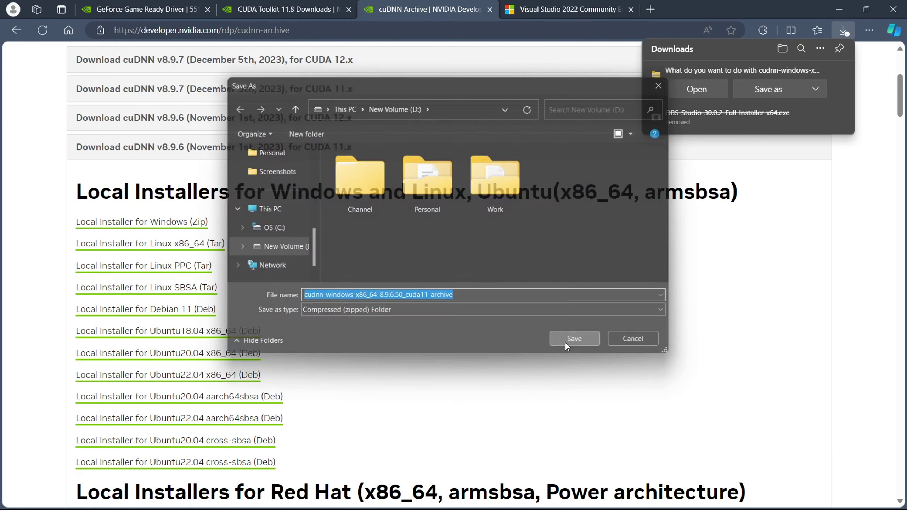
click(571, 339)
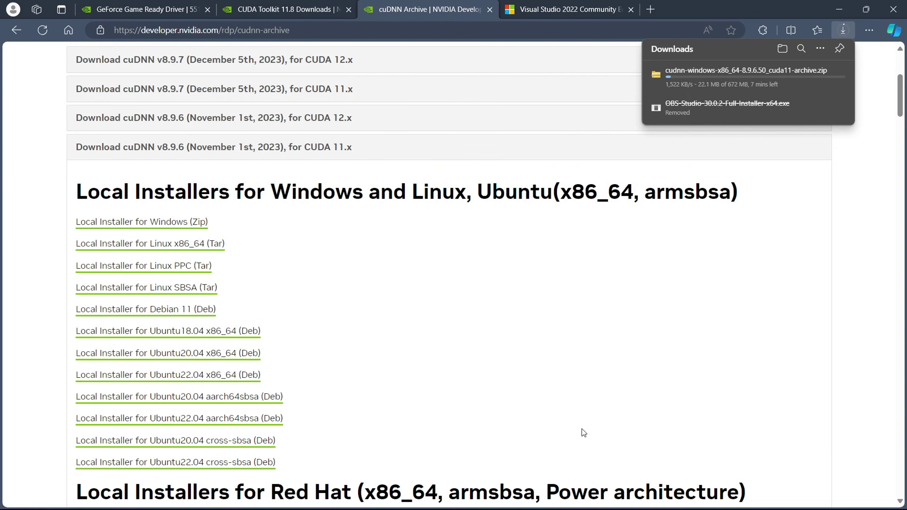
mouse_move(690, 95)
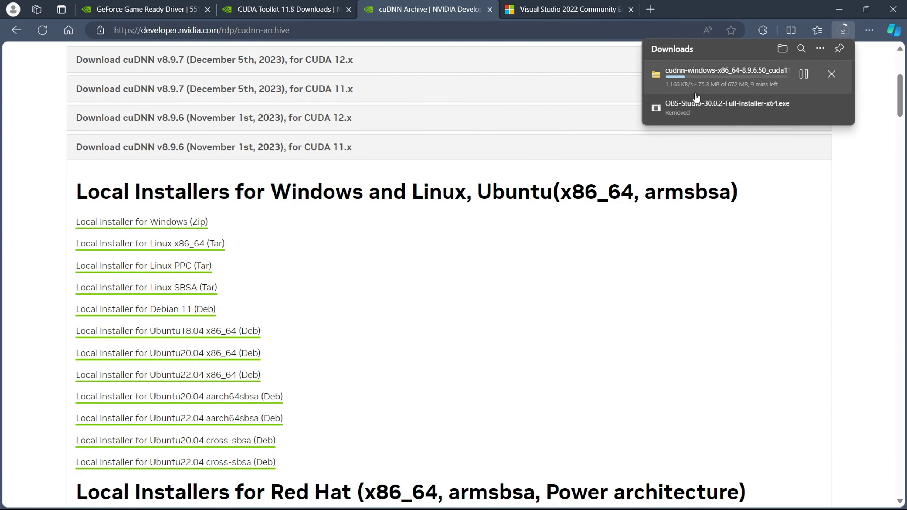
Step: View the Visual Studio Community download page and launch Visual Studio Installer from Windows search
click(554, 11)
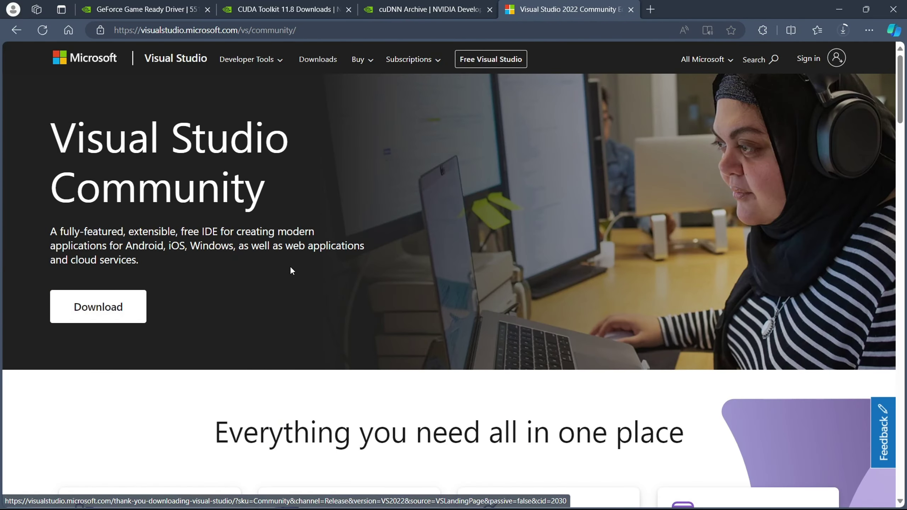
key(super+s)
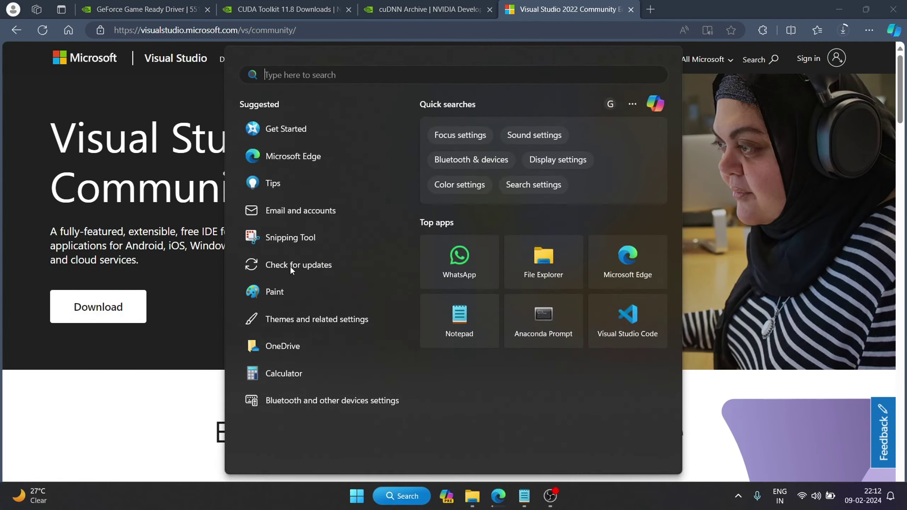
text(v)
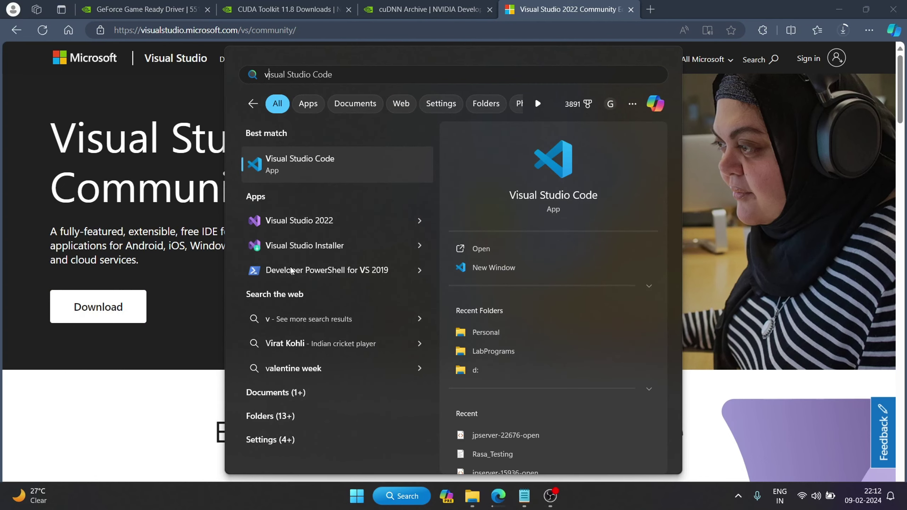
click(313, 248)
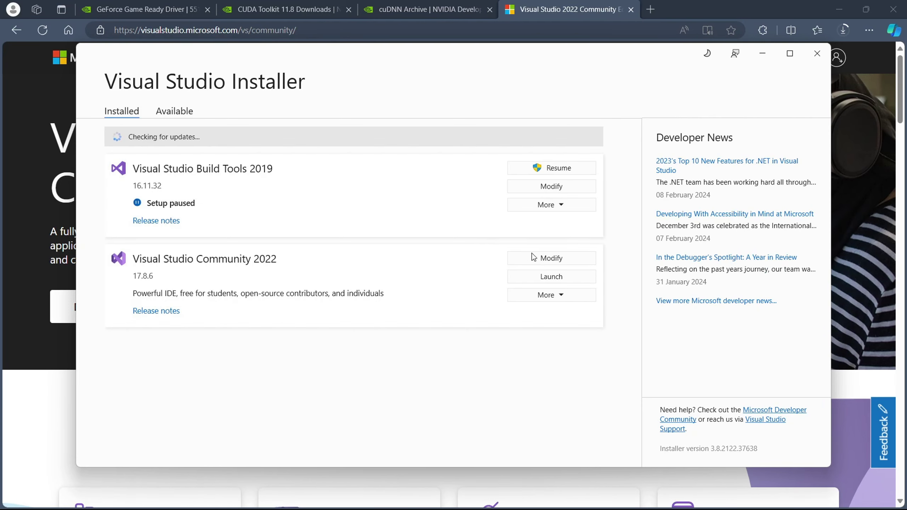
Step: Review the Desktop development with C++ workload and its optional components for Visual Studio Community 2022, and minimize the installer
click(547, 262)
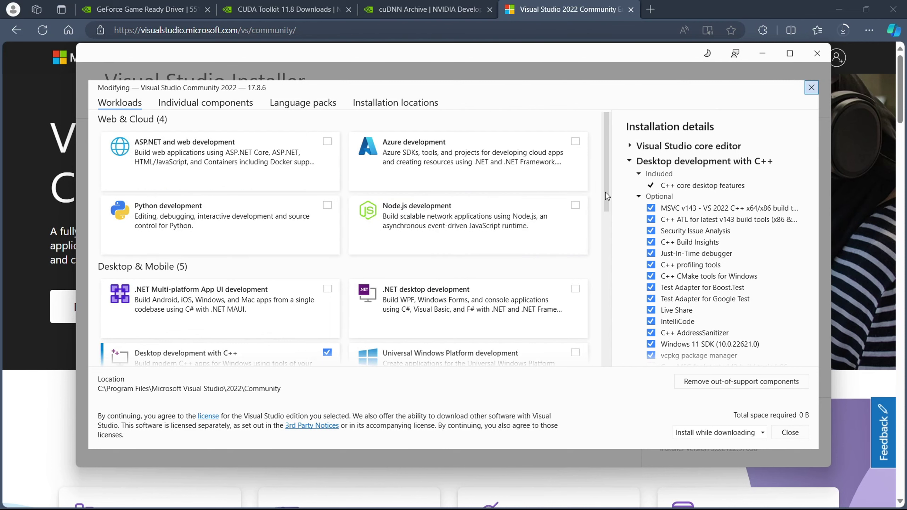
scroll(607, 207, down, 5)
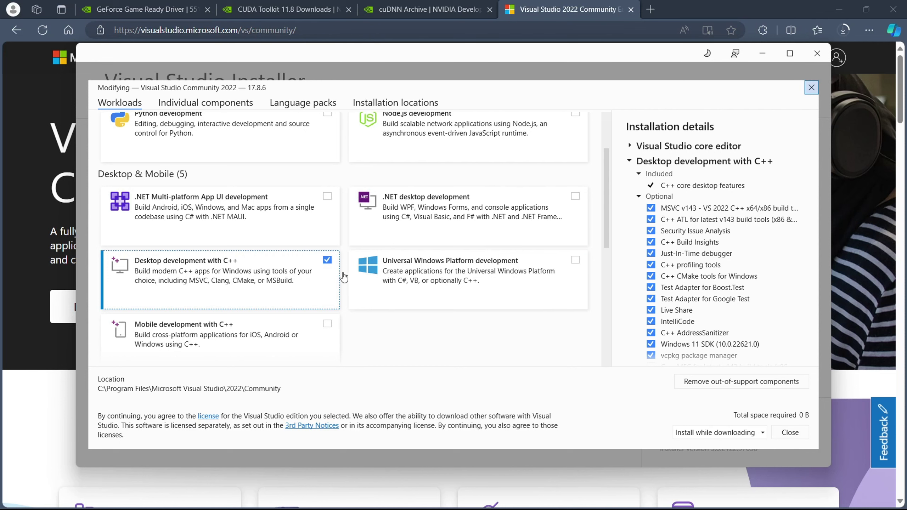
scroll(608, 244, down, 1)
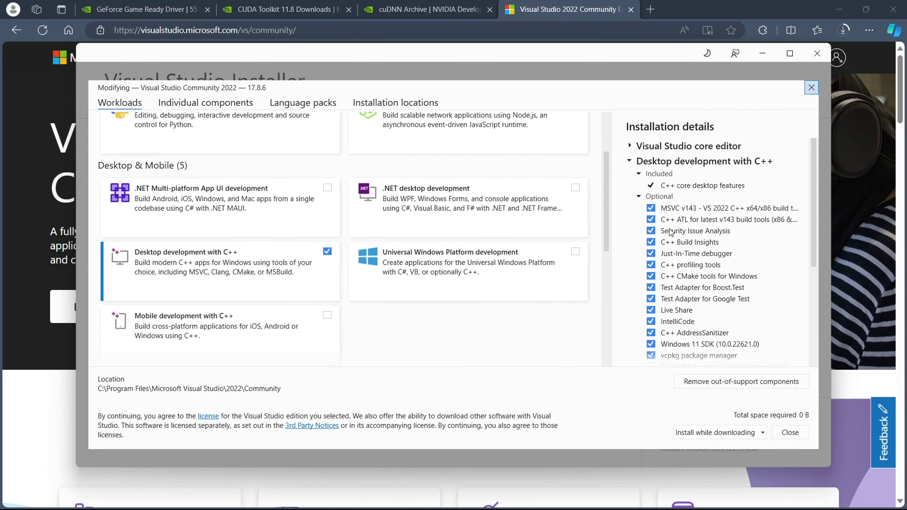
scroll(813, 250, down, 1)
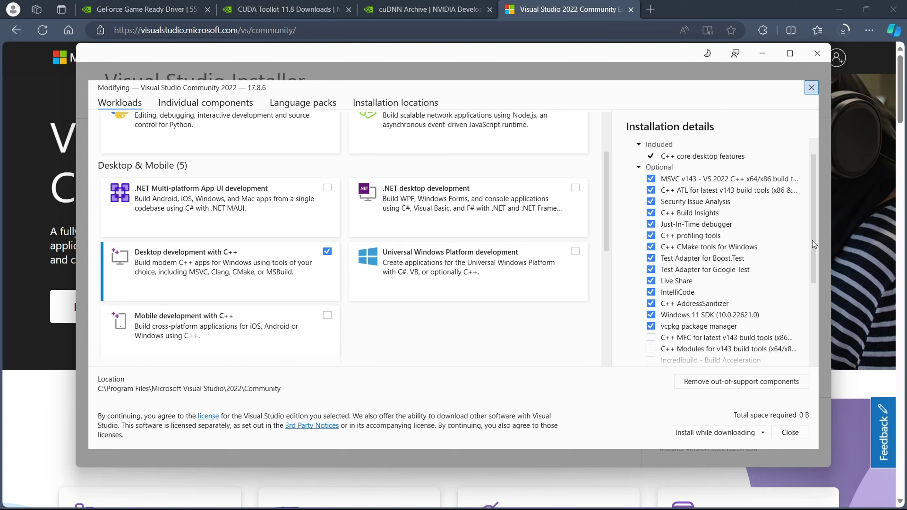
scroll(814, 252, down, 1)
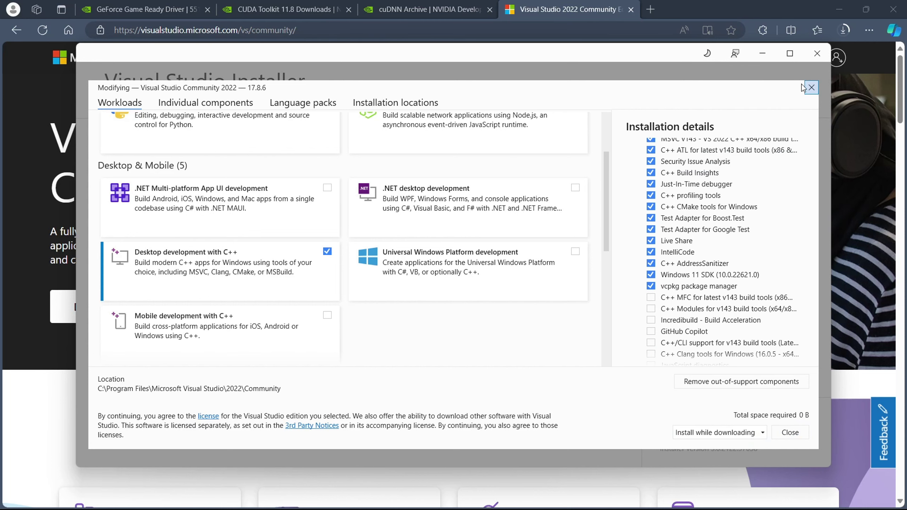
click(763, 53)
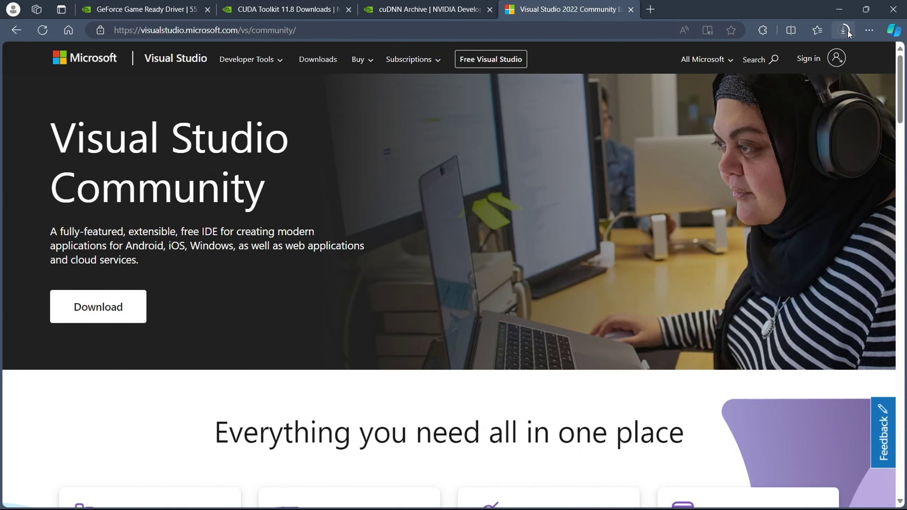
Step: Show the downloaded cudnn-windows-x86_64-8.9.6.50_cuda11-archive file in its folder
click(844, 31)
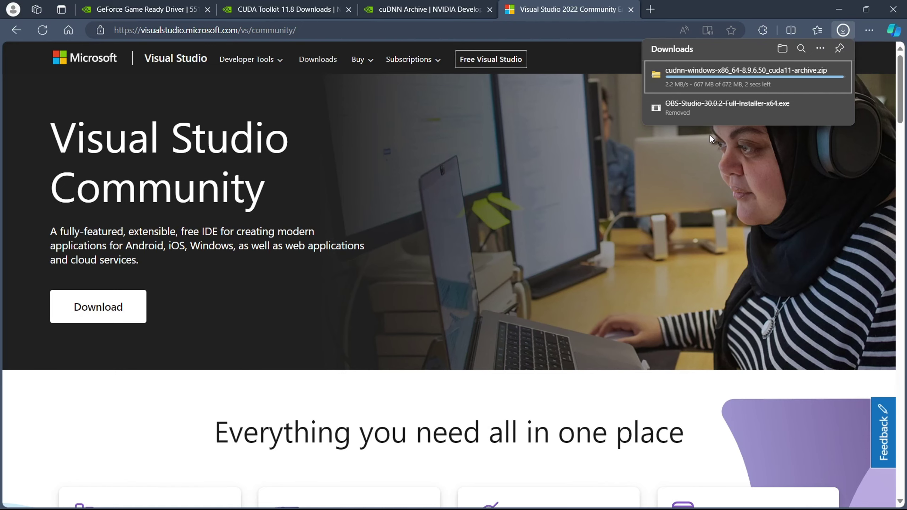
click(799, 75)
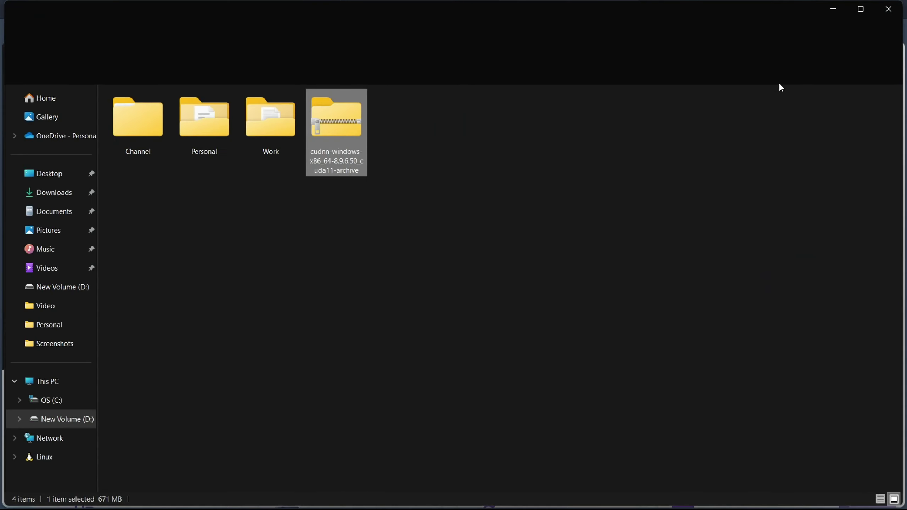
Step: Extract the cuDNN 8.9.6.50 CUDA 11 archive on New Volume (D:) and open the extracted bin folder
click(376, 69)
click(539, 380)
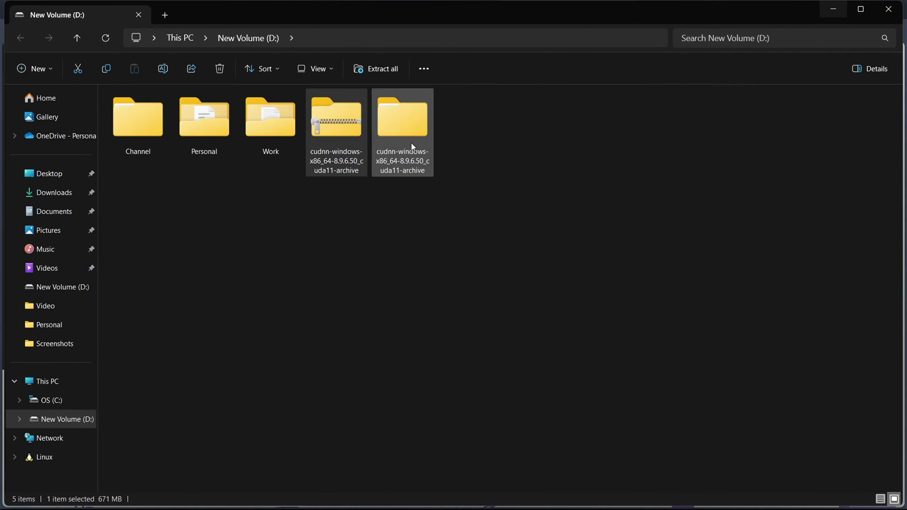
click(412, 142)
double_click(414, 146)
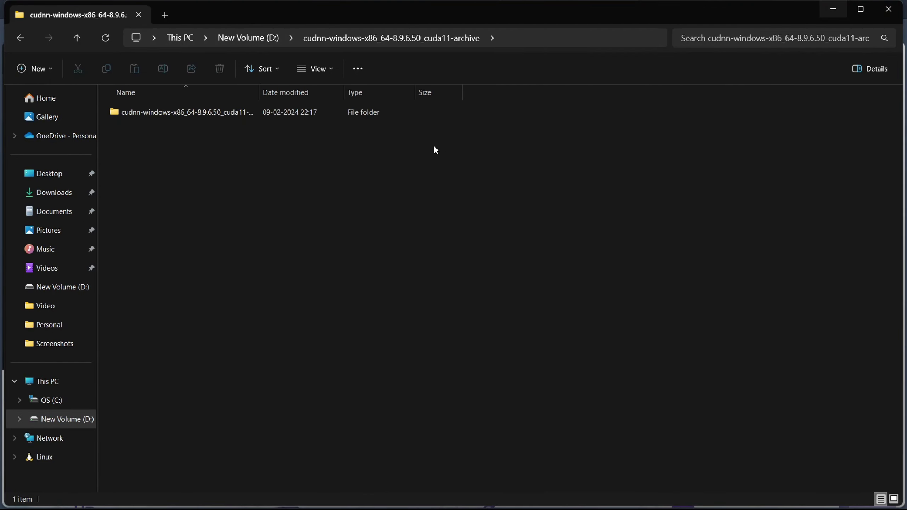
double_click(263, 117)
double_click(264, 118)
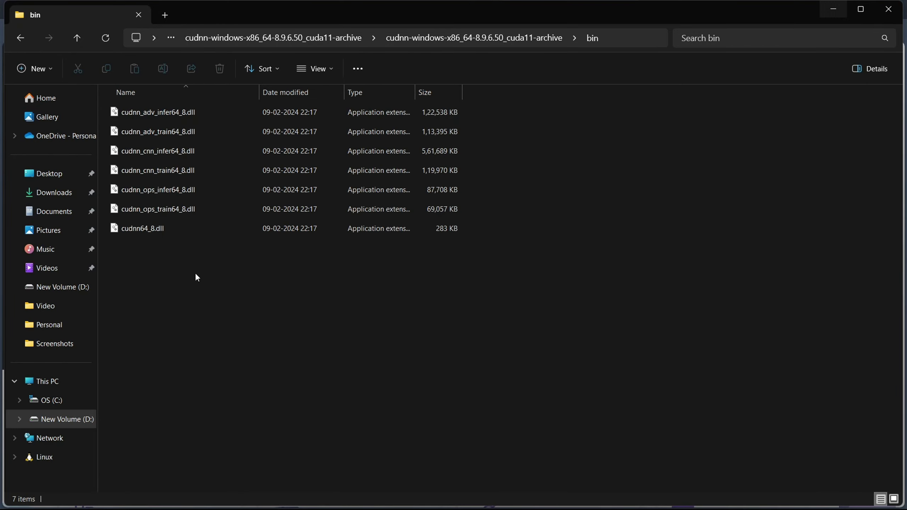
Step: Copy all cuDNN bin DLL files and open the CUDA v11.8 bin folder inside Program Files\NVIDIA GPU Computing Toolkit
key(ctrl+a)
click(44, 399)
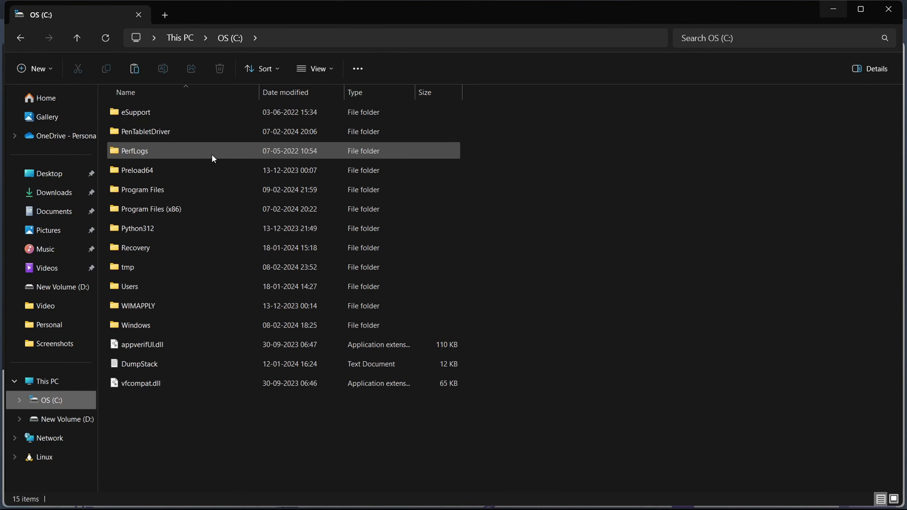
double_click(173, 195)
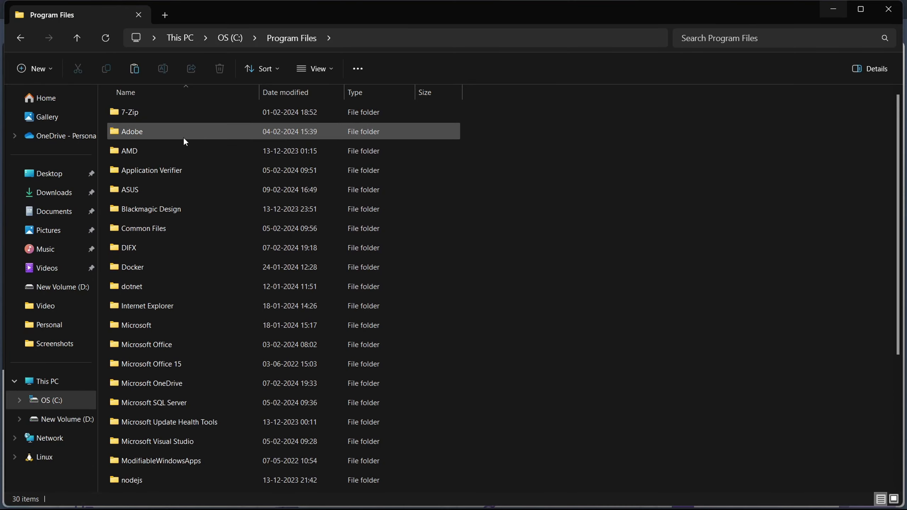
scroll(170, 393, down, 1)
click(167, 464)
double_click(168, 465)
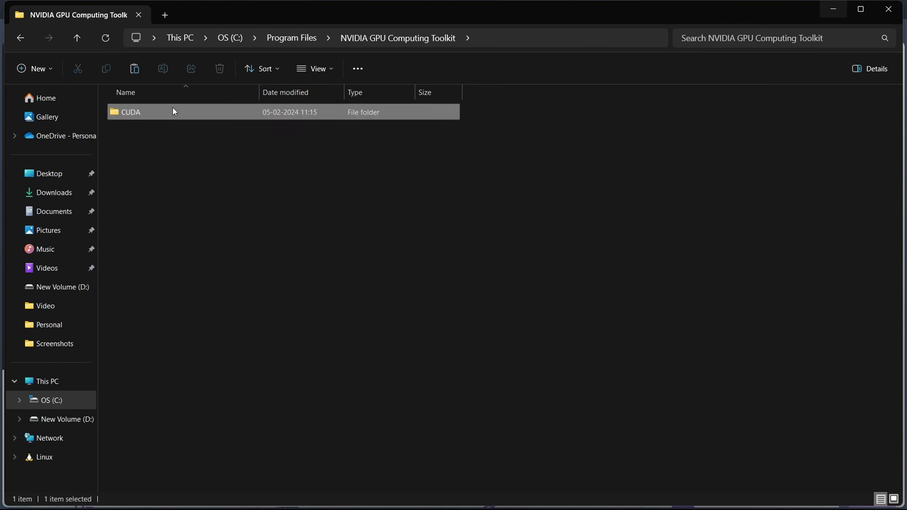
double_click(172, 109)
double_click(167, 131)
double_click(180, 114)
scroll(351, 296, down, 5)
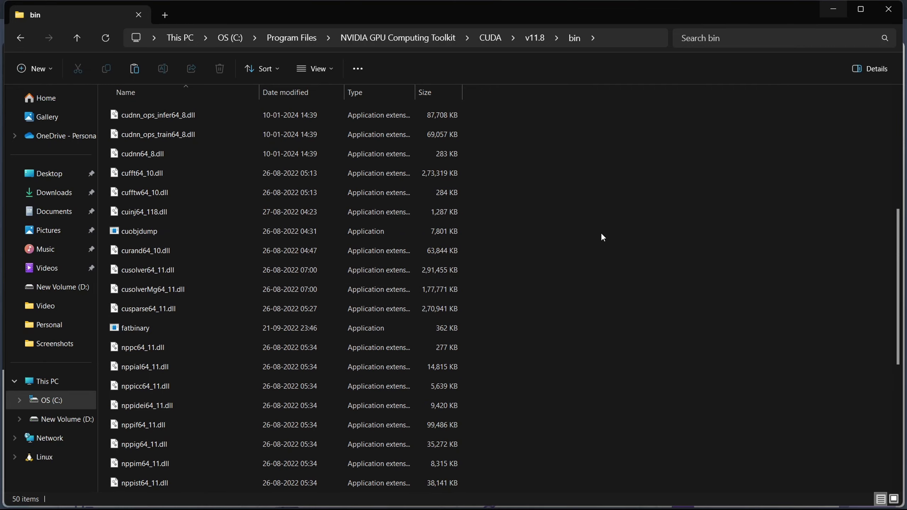
Step: Place the second File Explorer window beside the CUDA bin window and open the extracted cuDNN include folder in it
key(super+Tab)
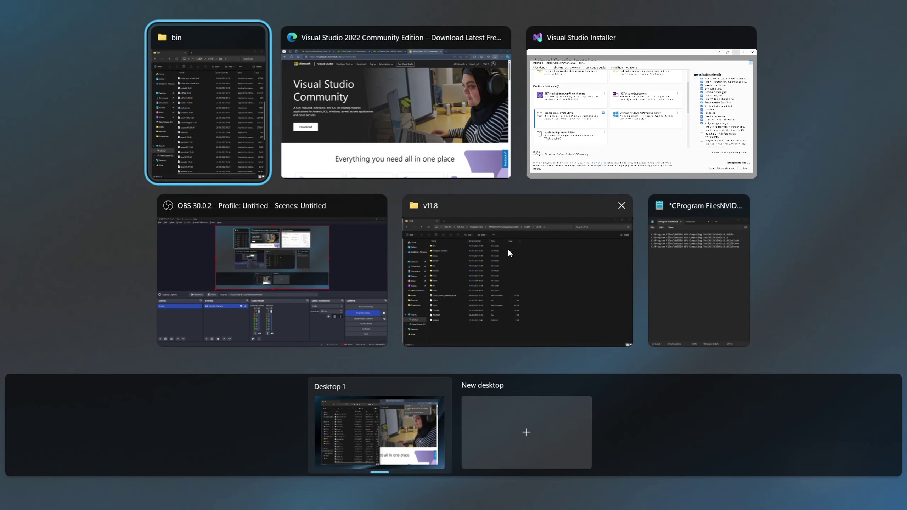
click(540, 252)
key(super+Right)
click(514, 419)
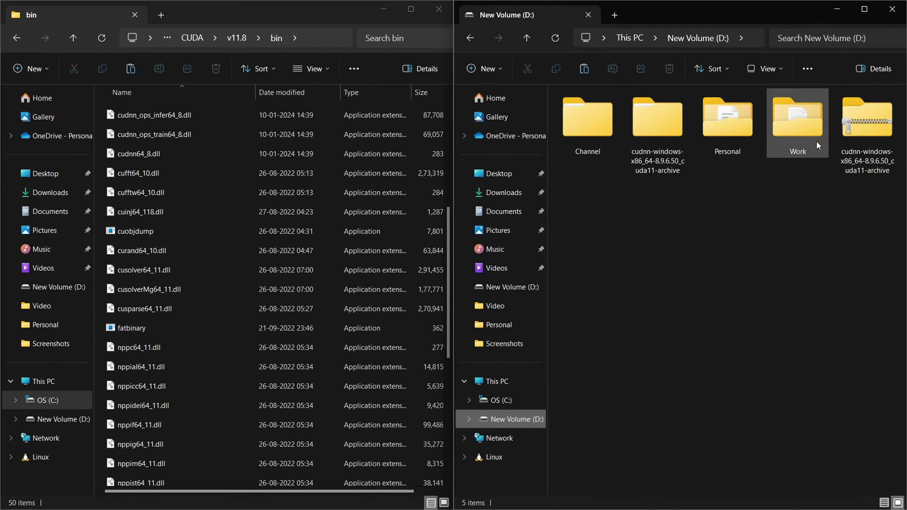
double_click(658, 121)
double_click(661, 107)
double_click(664, 123)
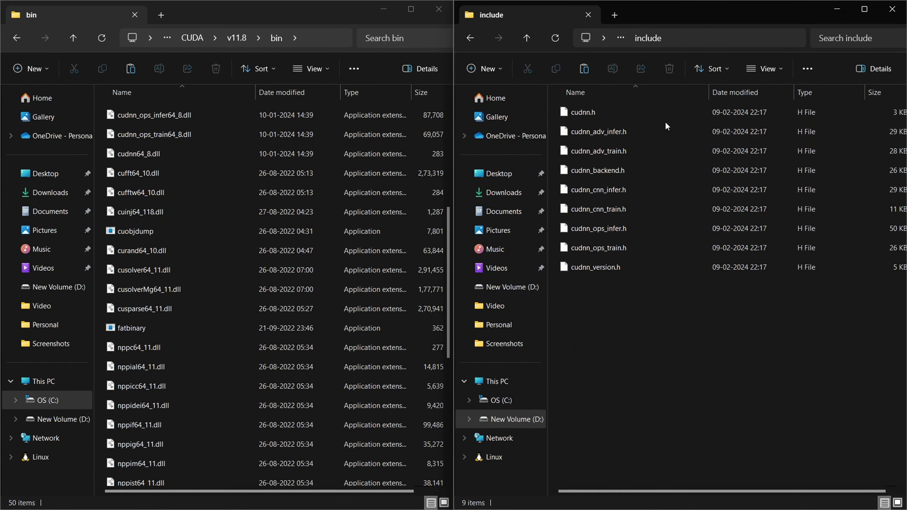
Step: Select all cuDNN header files and open the matching include folder of CUDA v11.8 in the other window
key(ctrl+a)
click(663, 304)
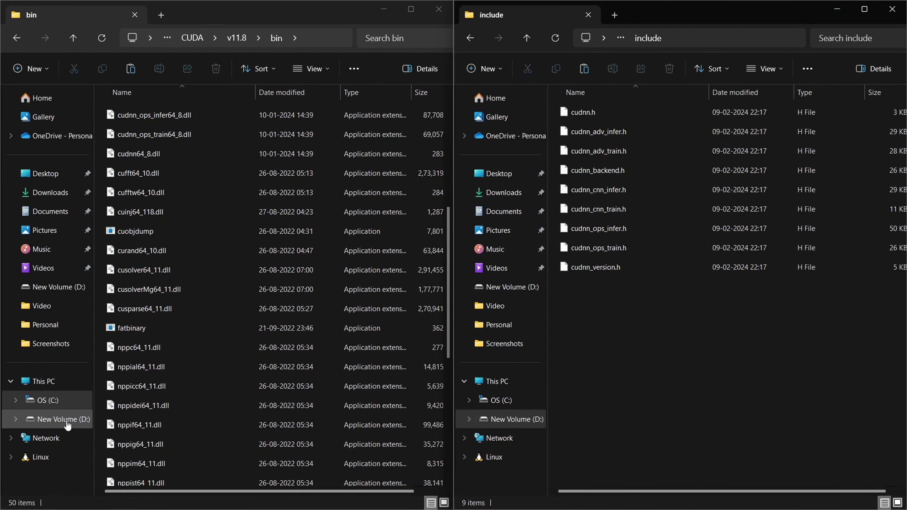
click(236, 38)
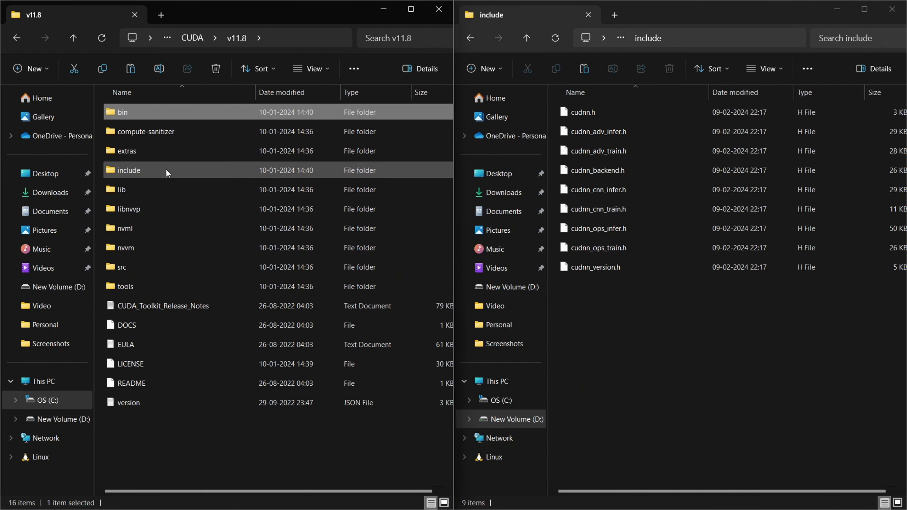
double_click(166, 170)
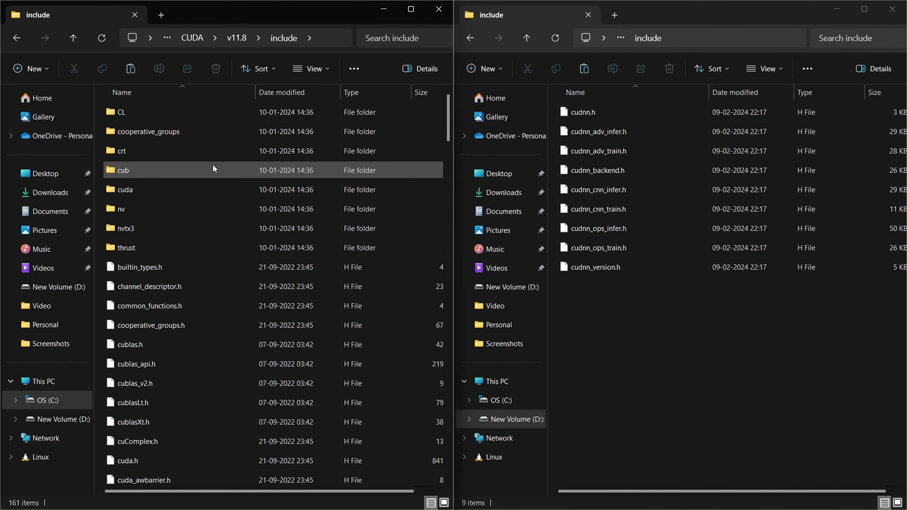
Step: Open the lib\x64 folders of cuDNN and CUDA v11.8 side by side and examine their library files
click(470, 37)
double_click(606, 149)
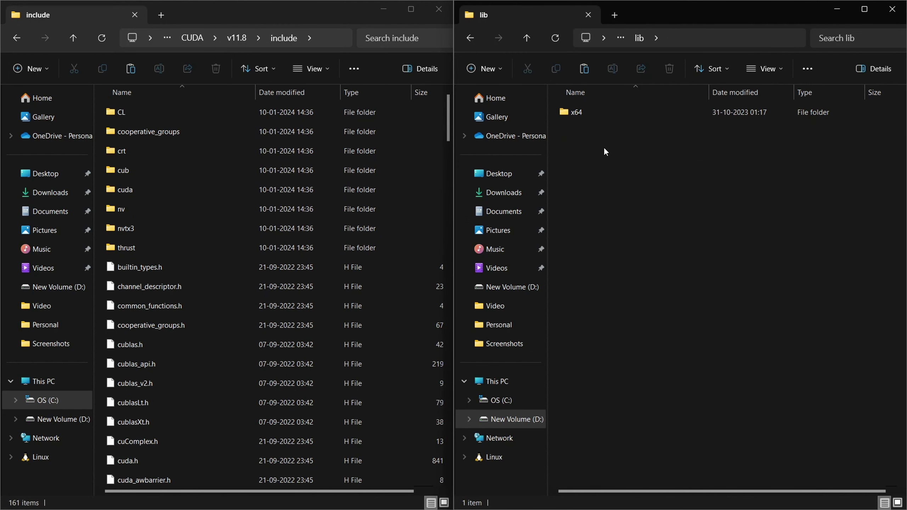
double_click(631, 112)
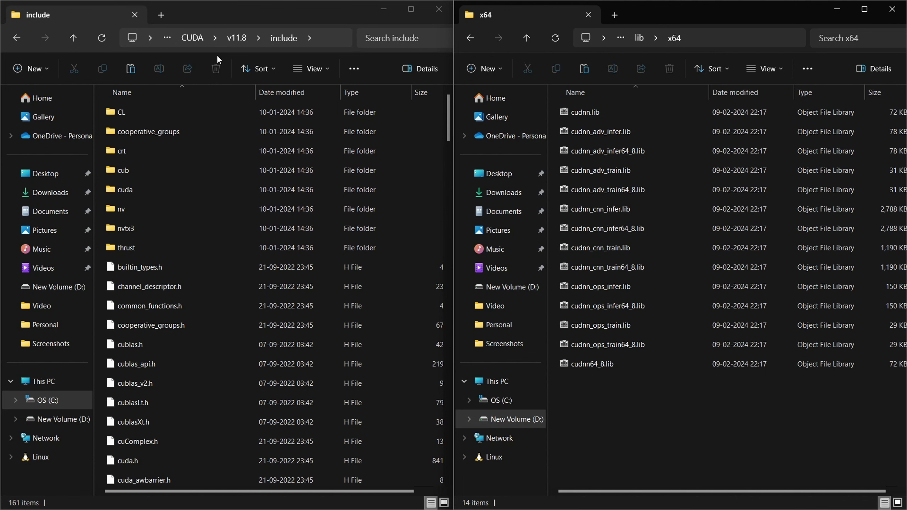
click(231, 39)
click(146, 191)
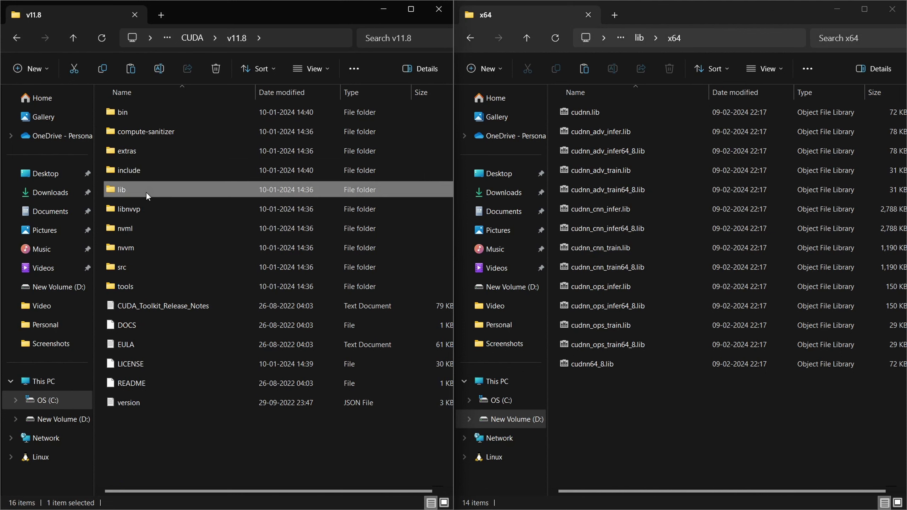
double_click(146, 192)
double_click(136, 150)
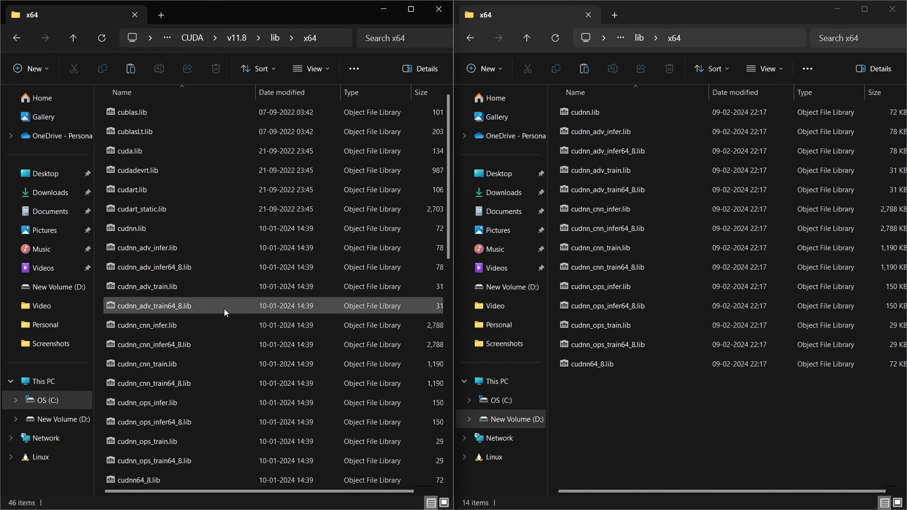
scroll(224, 307, down, 9)
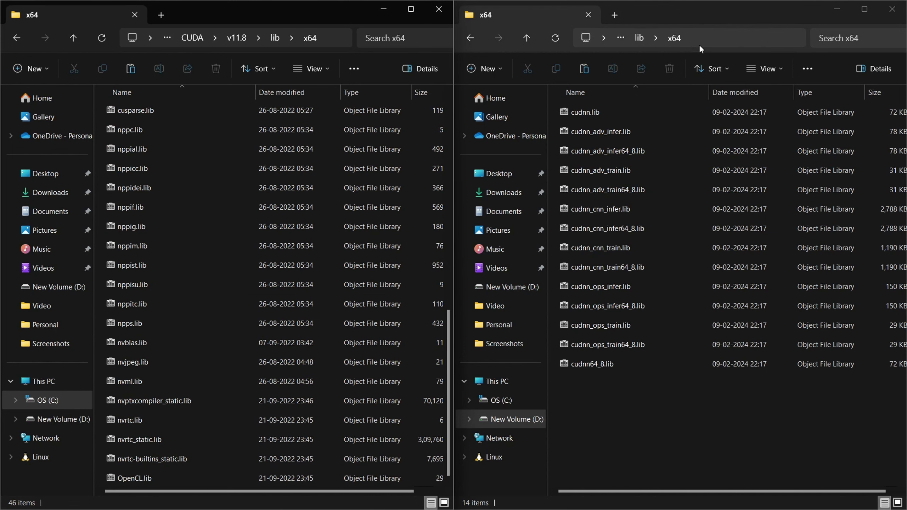
Step: Minimize the cuDNN folder window, maximize the CUDA window, and return it to the v11.8 folder
click(836, 11)
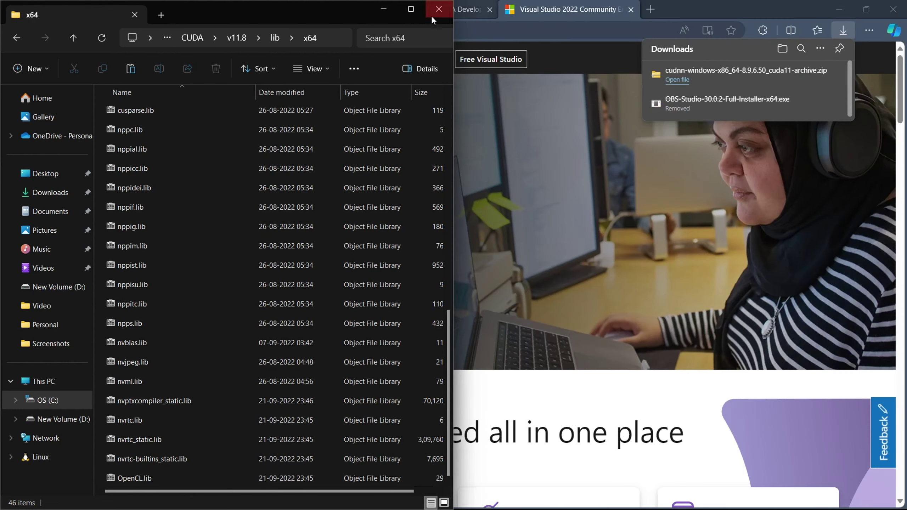
click(408, 11)
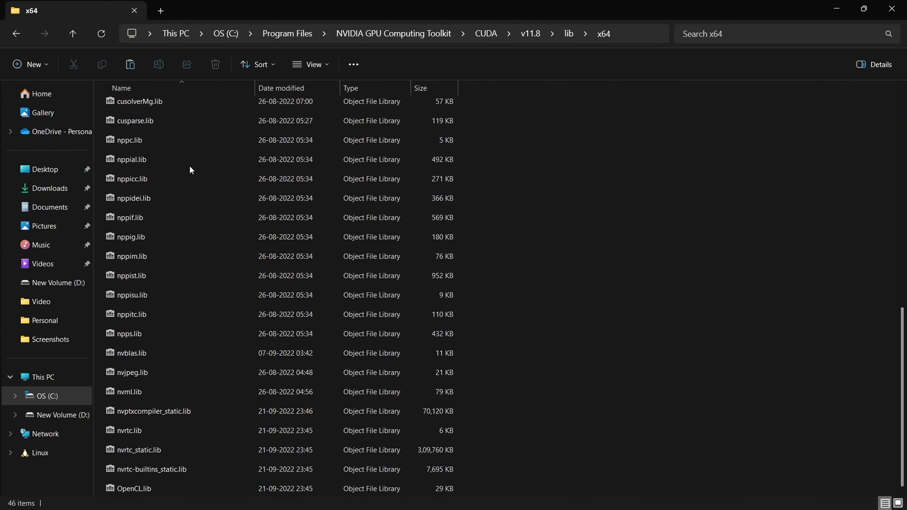
click(275, 33)
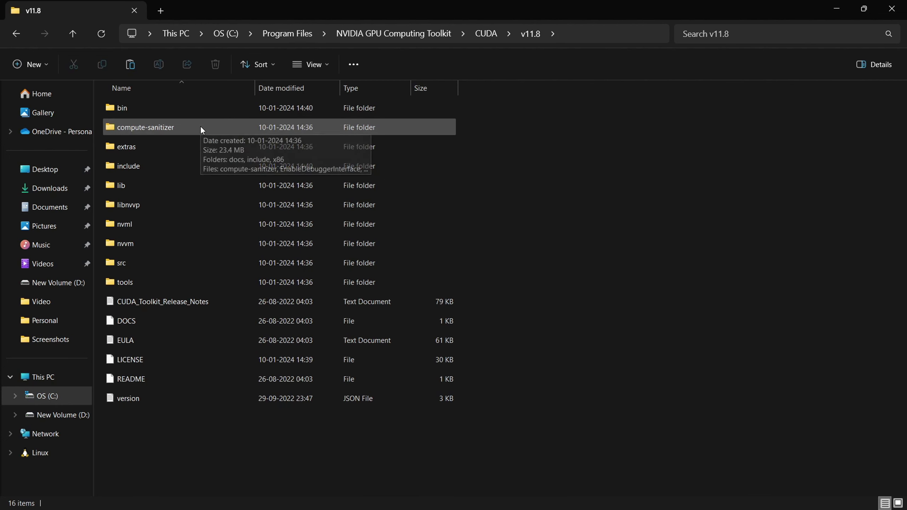
Step: Switch to Notepad with the list of CUDA v11.8 paths and place it beside the v11.8 folder listing
key(super+s)
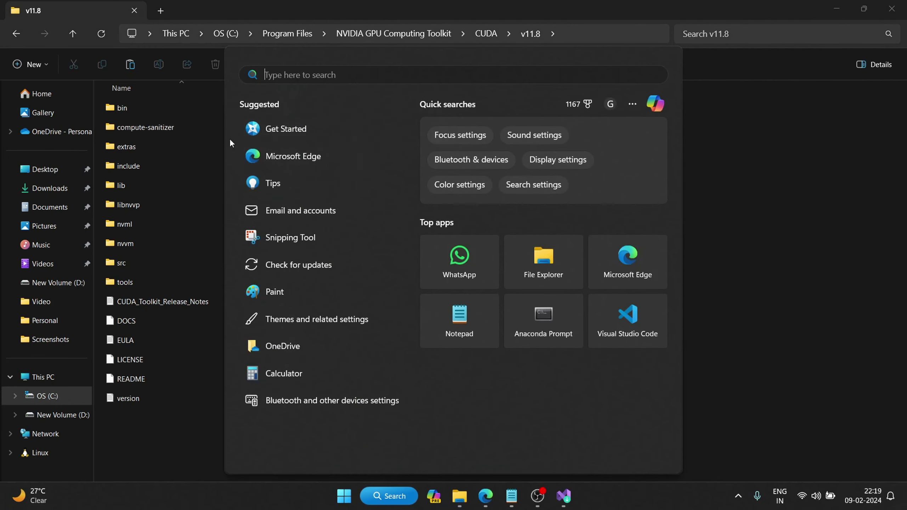
click(511, 498)
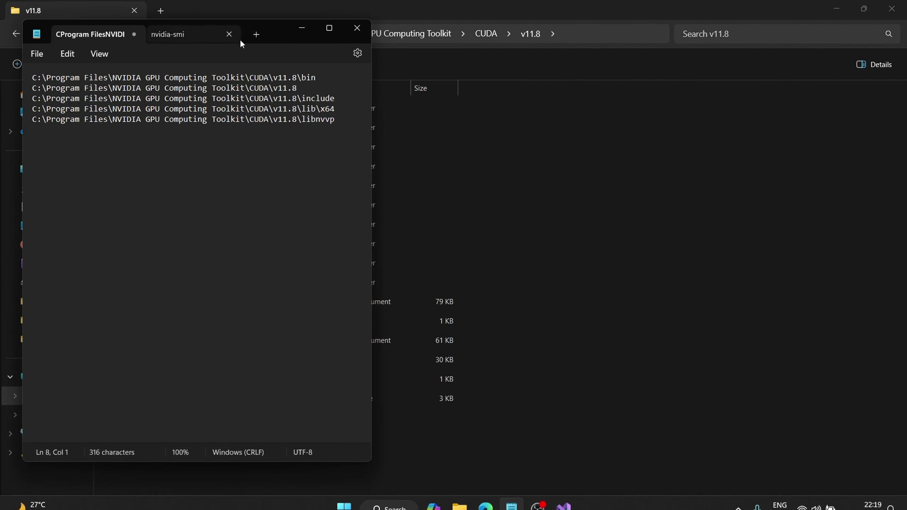
drag(269, 35, 737, 77)
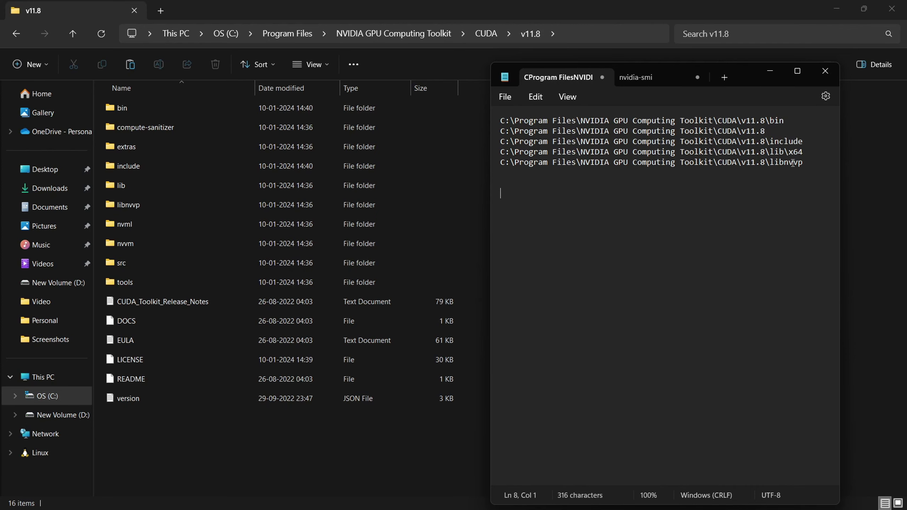
Step: Review the paths of the CUDA_PATH_V11_8 system variable in the Environment Variables settings, and accept the open dialogs
key(super+s)
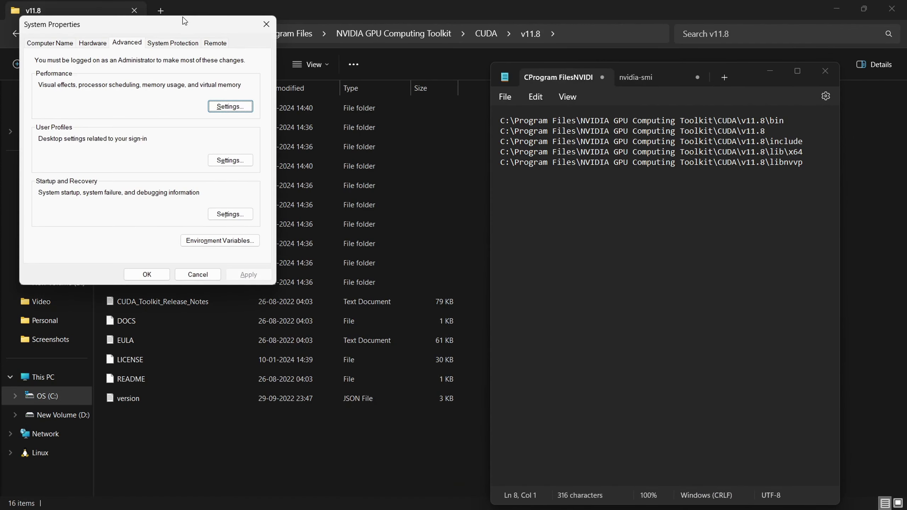
click(227, 239)
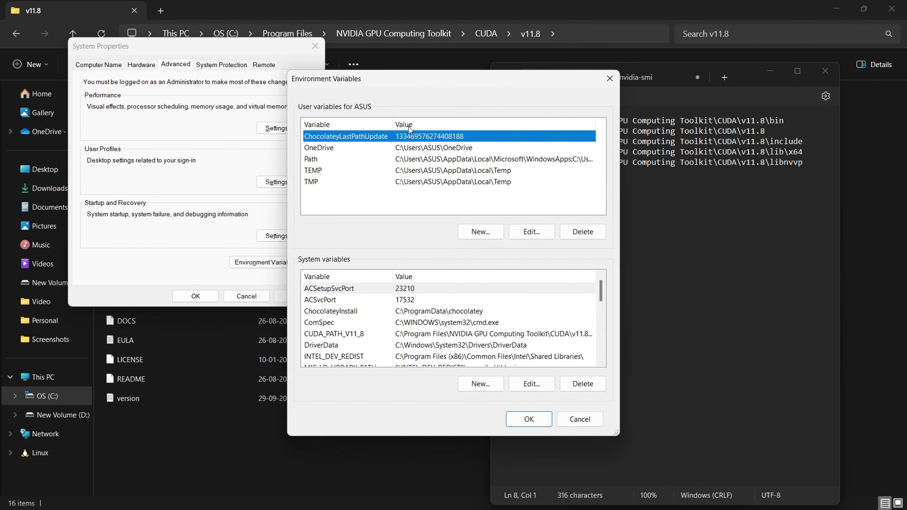
click(372, 320)
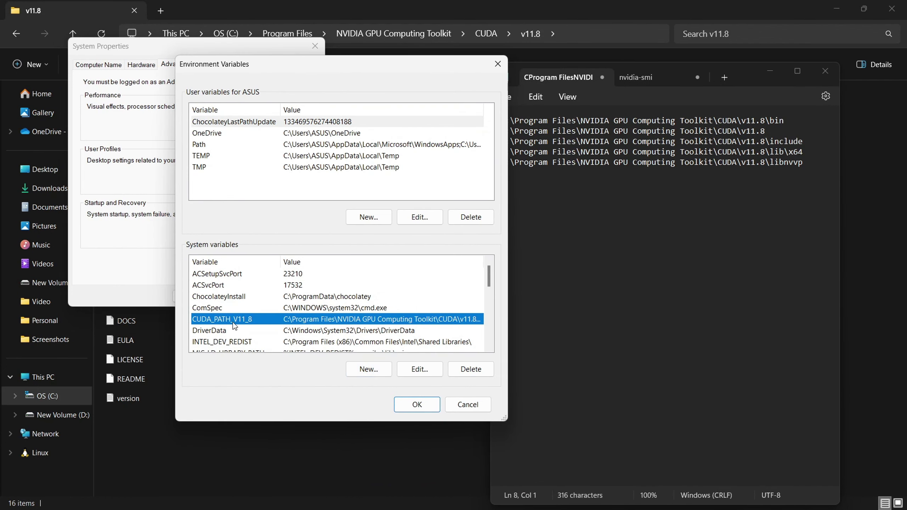
click(422, 369)
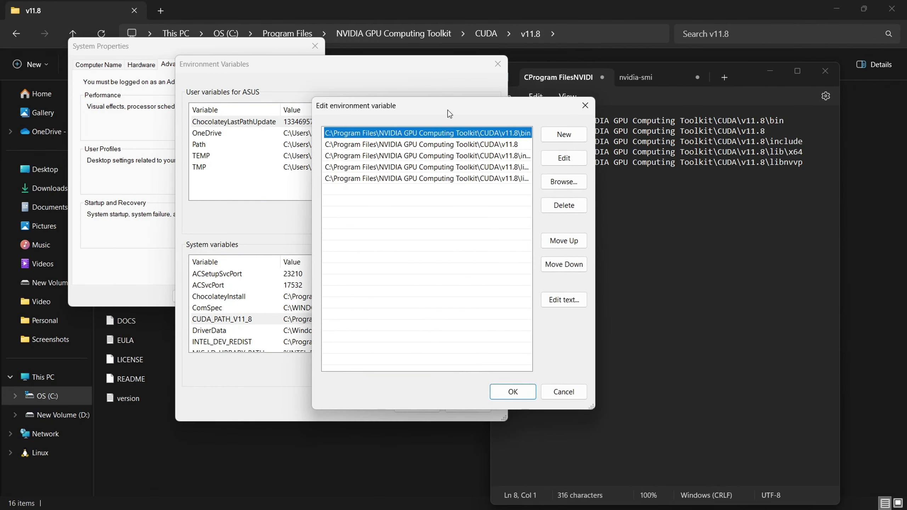
drag(447, 110, 331, 106)
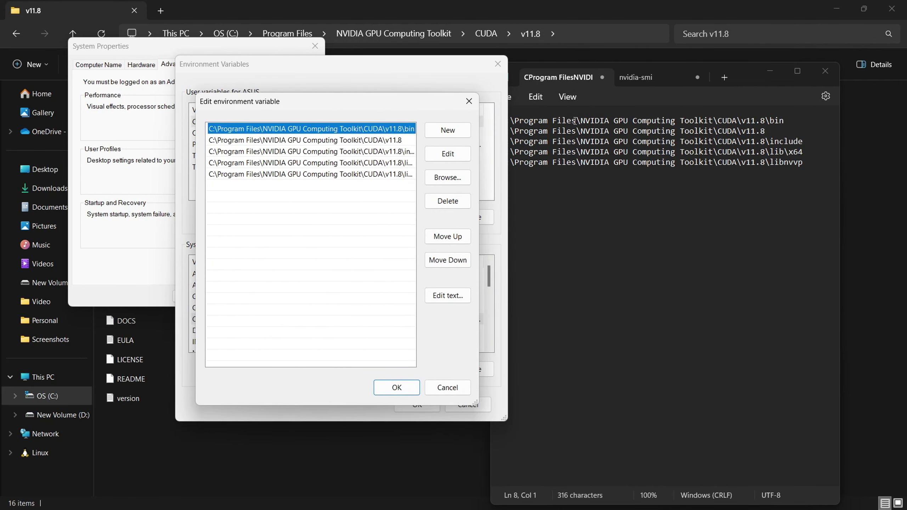
click(397, 387)
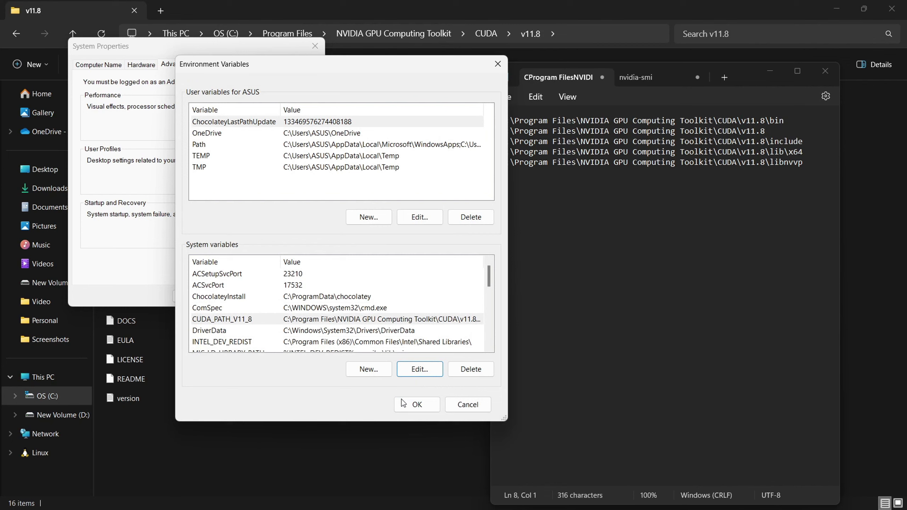
click(417, 405)
key(Return)
Step: Minimize the Notepad path list and close Visual Studio Installer
click(768, 71)
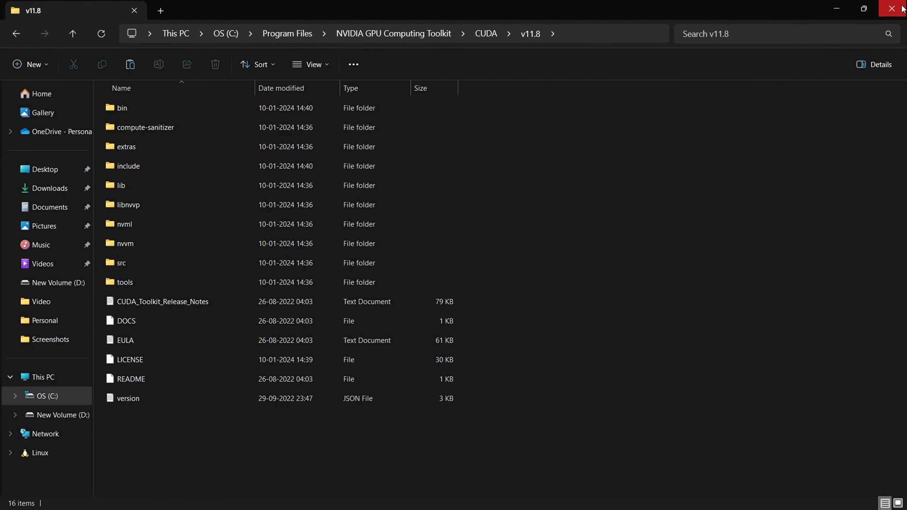
mouse_move(512, 507)
click(537, 500)
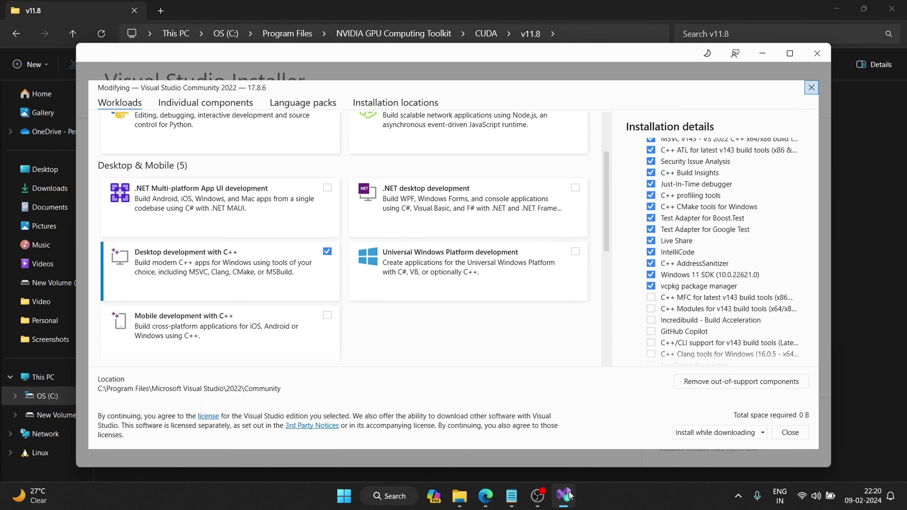
click(818, 50)
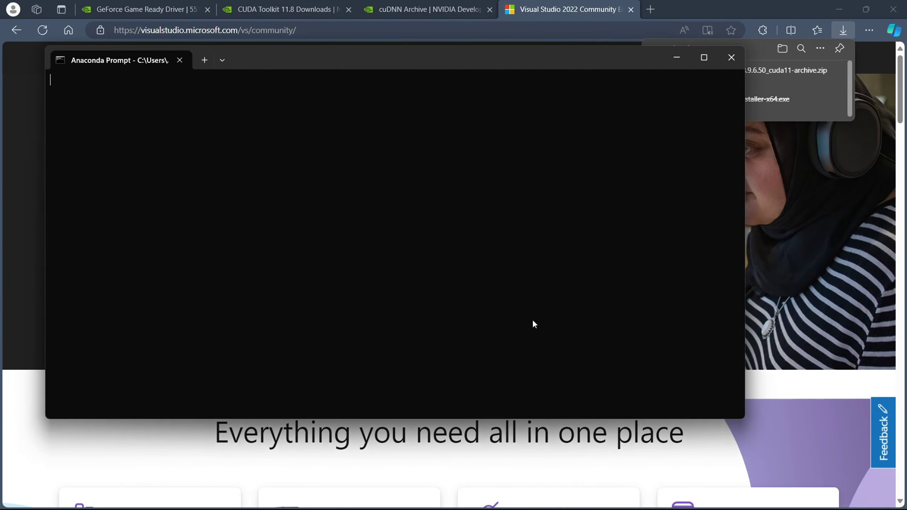
Step: Run nvidia-smi in a new Command Prompt to check the reported CUDA version, and close that prompt
key(super)
text(cmd)
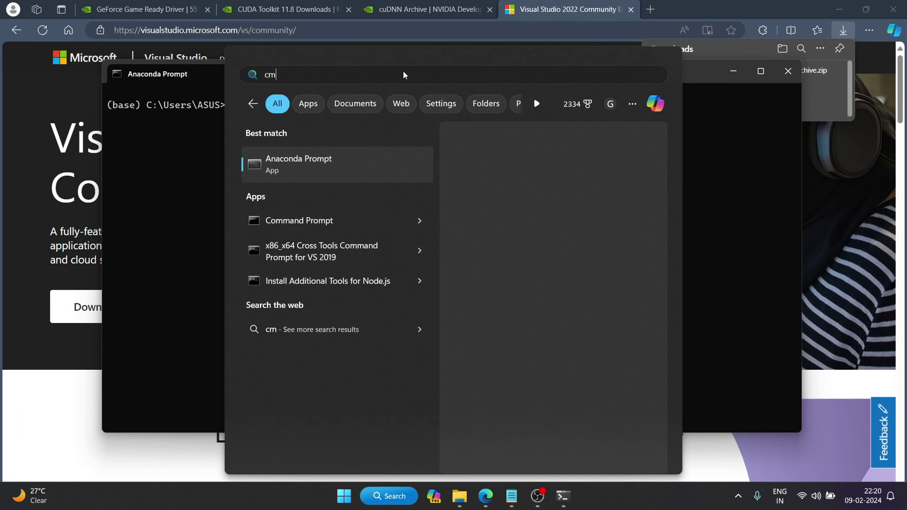
key(Return)
text(nvidia)
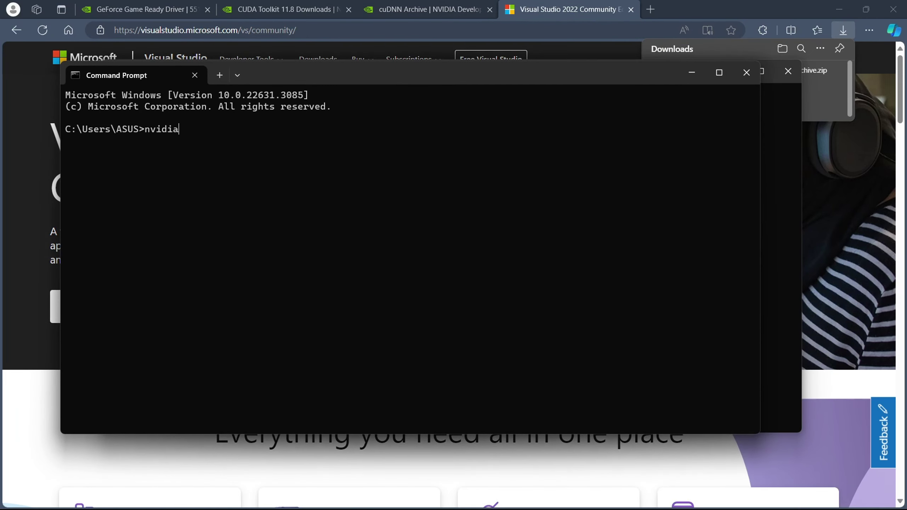
text(-smi)
key(Return)
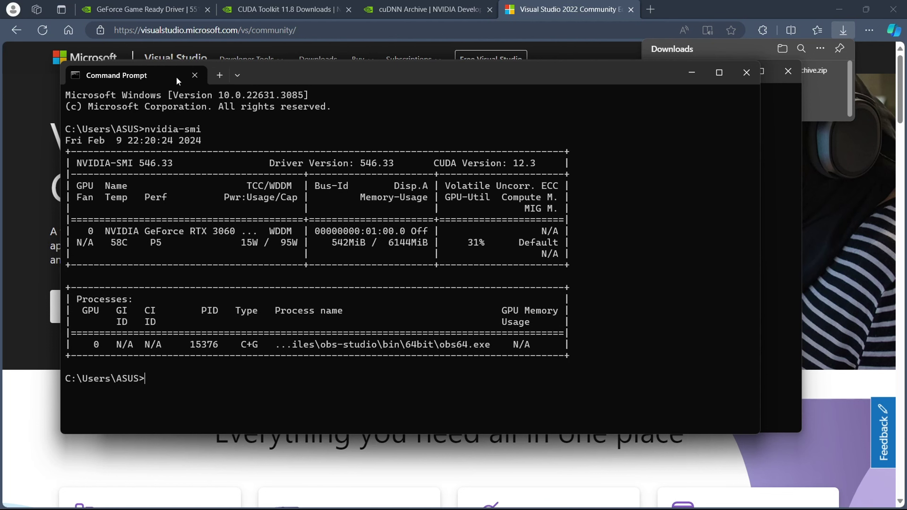
drag(258, 75, 289, 73)
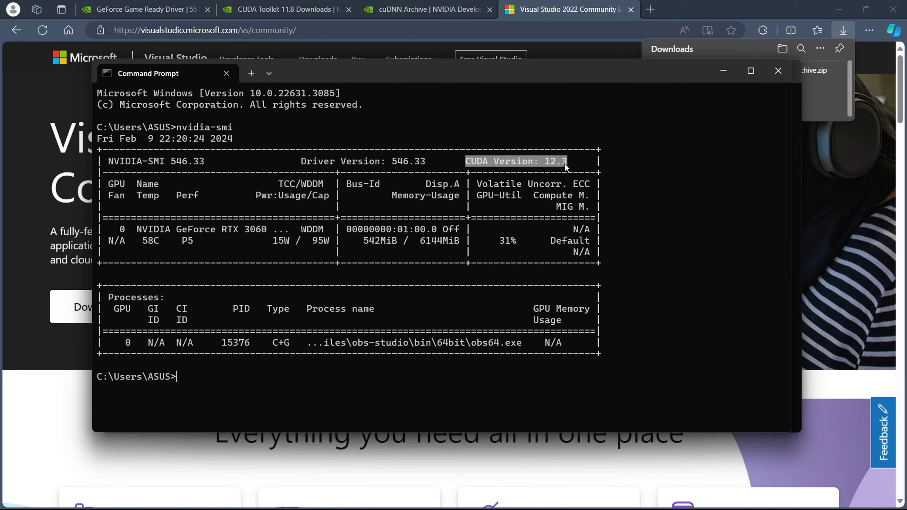
click(540, 166)
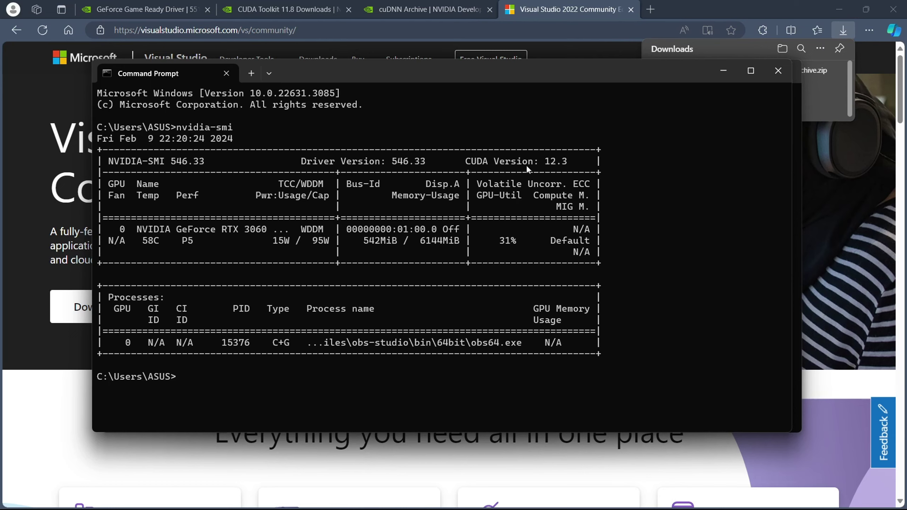
click(230, 76)
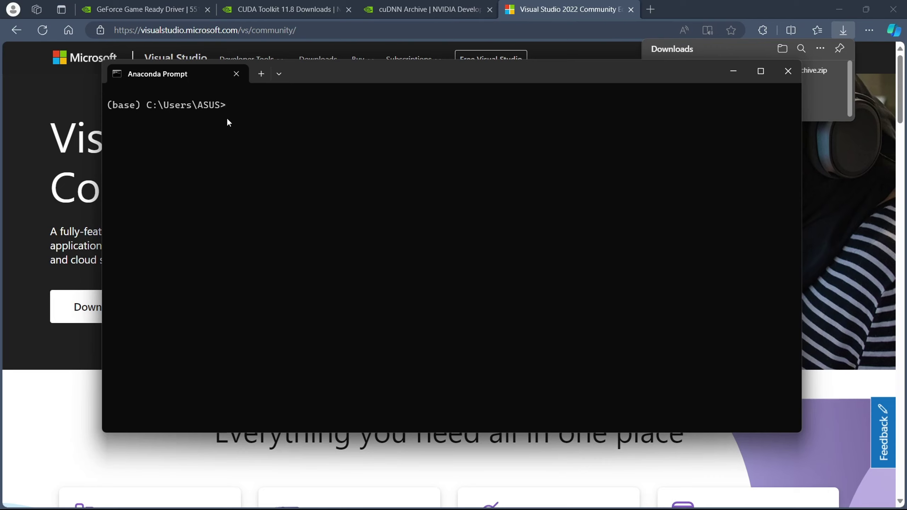
Step: Enter the conda create command in Anaconda Prompt for a Python environment named gputest
text(conda create -n gpu)
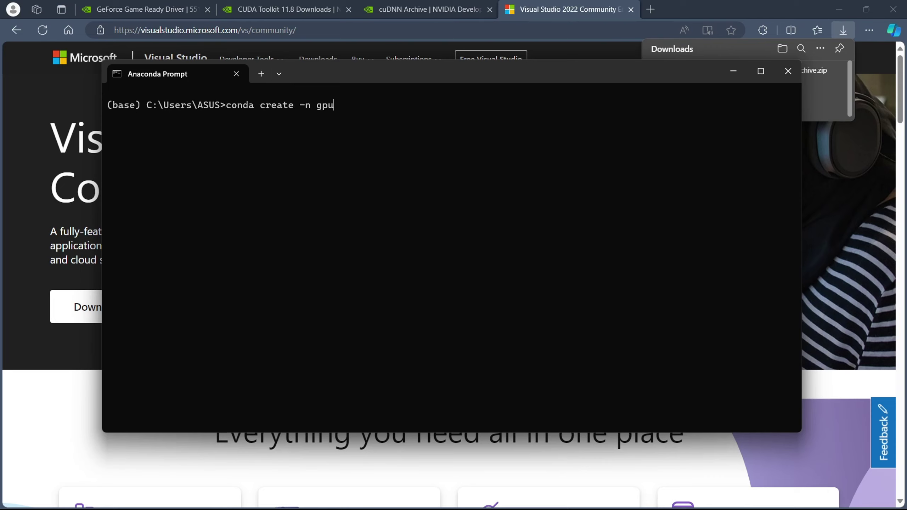
text(test python)
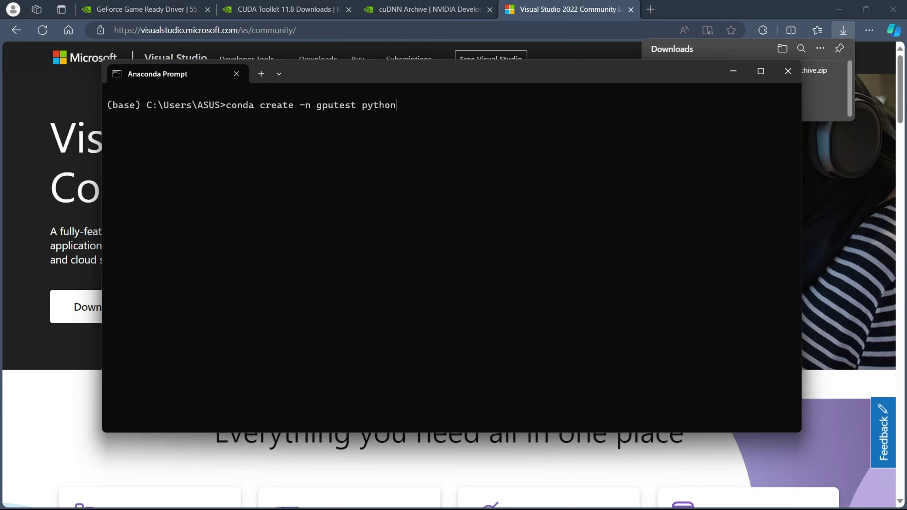